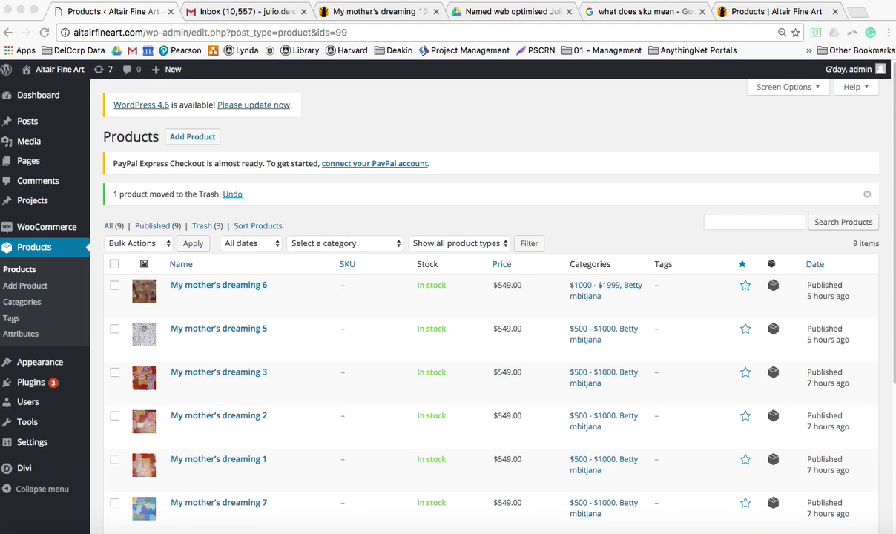
Switch to Finder and enlarge the window showing the "Optmised ready for upload" folder
key("super+Tab")
left_click_drag(514, 115, 272, 94)
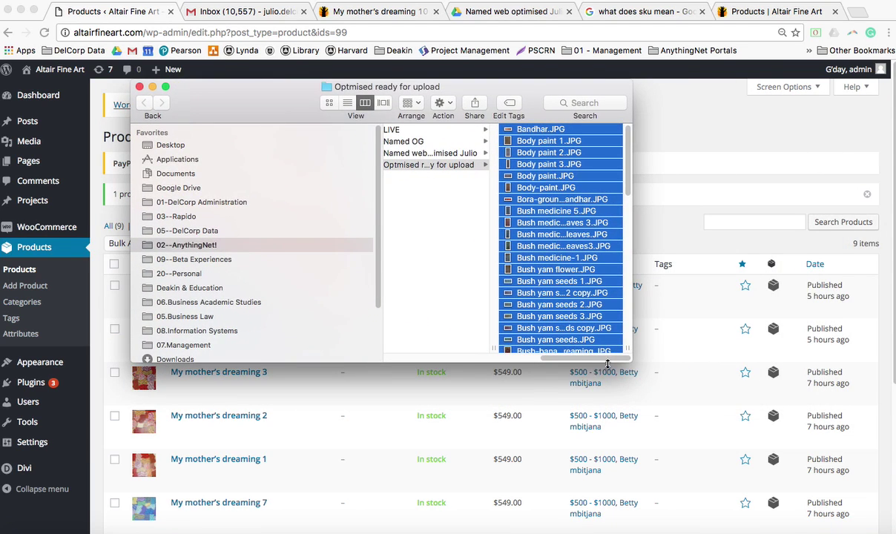
left_click_drag(632, 362, 865, 512)
left_click_drag(624, 111, 510, 75)
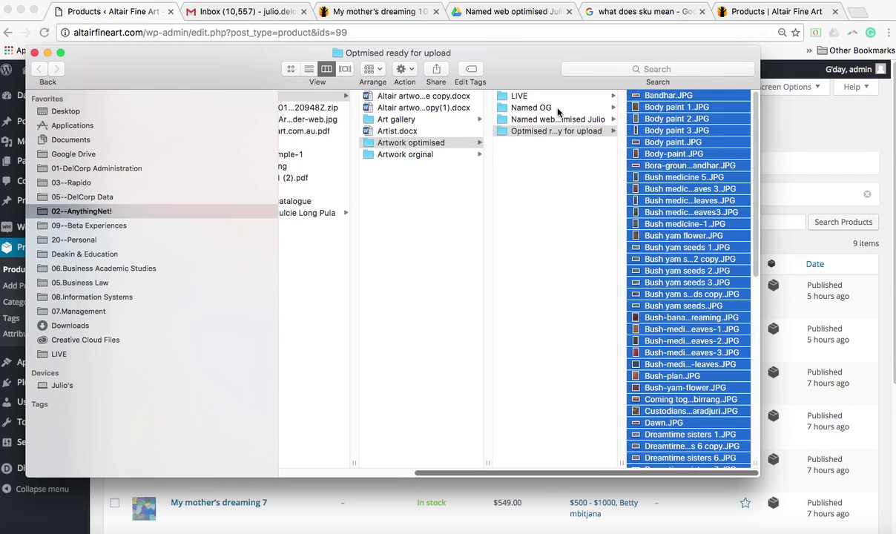
left_click_drag(759, 477, 860, 522)
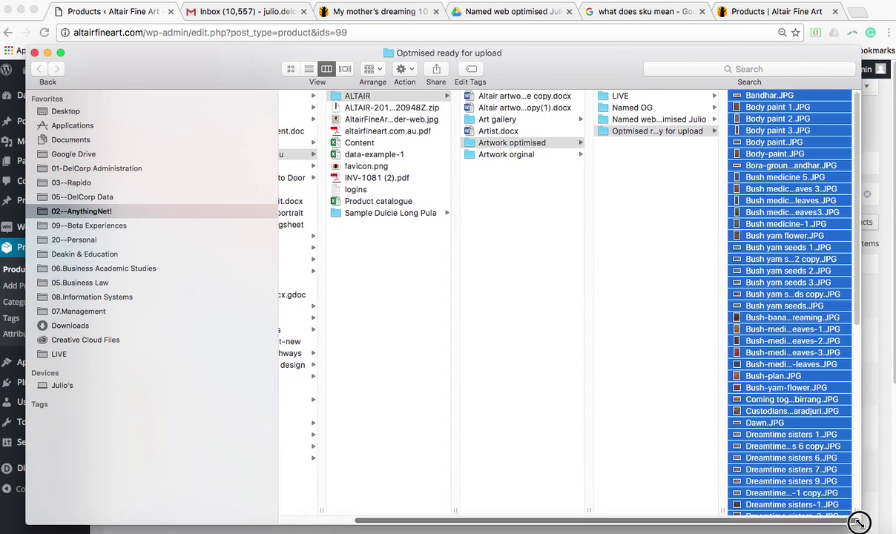
Open Bush-medicine-leaves-3.JPG from the folder, inspect the artwork enlarged, and close the preview
left_click(709, 352)
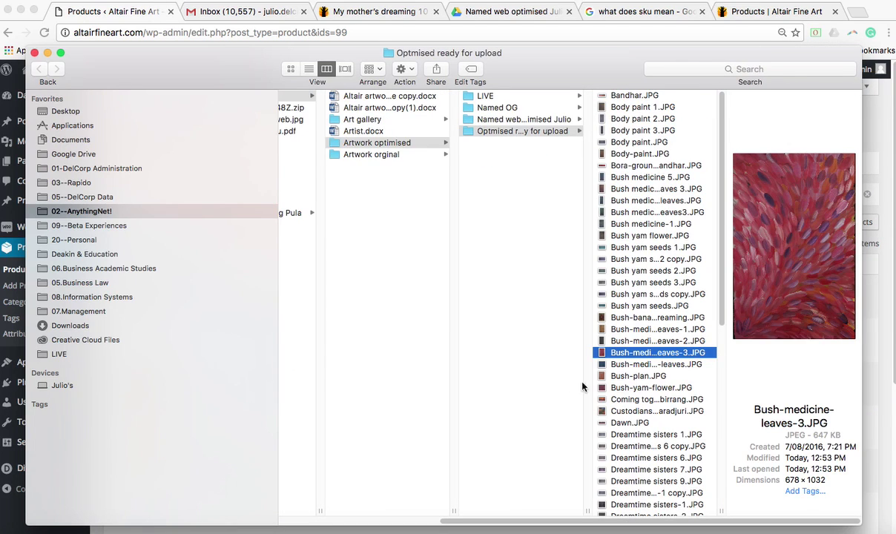
double_click(602, 353)
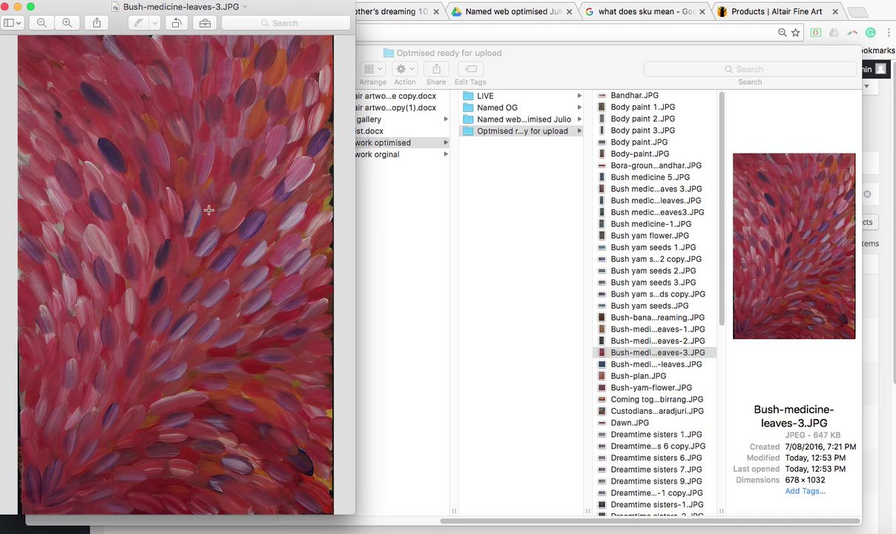
left_click(66, 23)
left_click(67, 23)
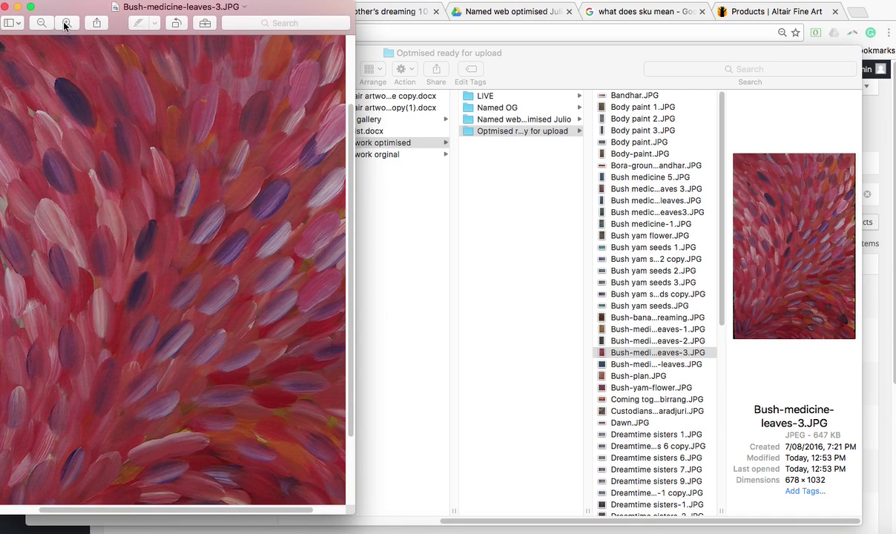
left_click_drag(356, 391, 576, 380)
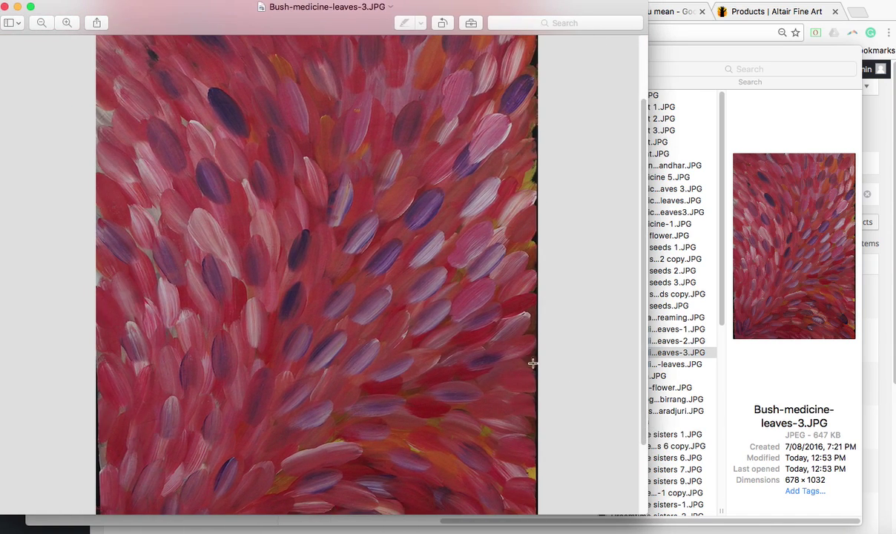
left_click(6, 6)
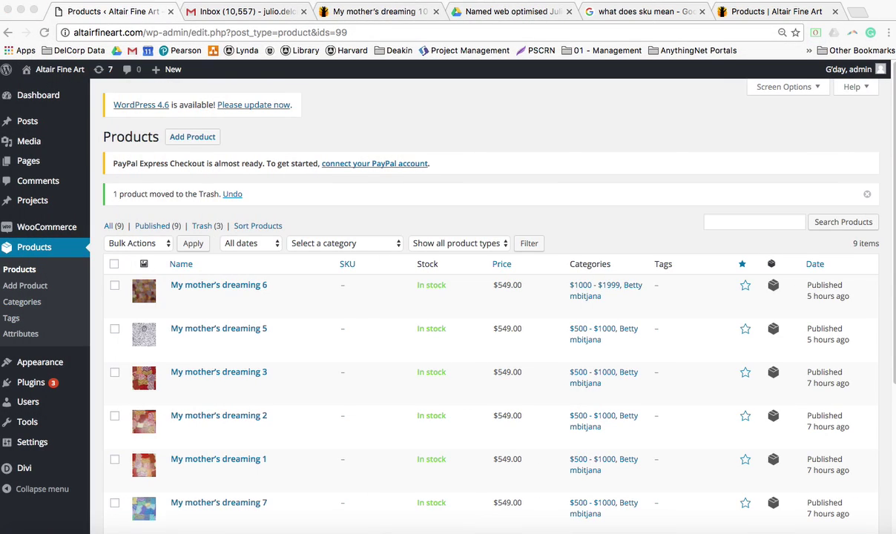
Look through the artwork images in the "Named web optimised Julio" Google Drive folder, and return to the WordPress products page
left_click(480, 11)
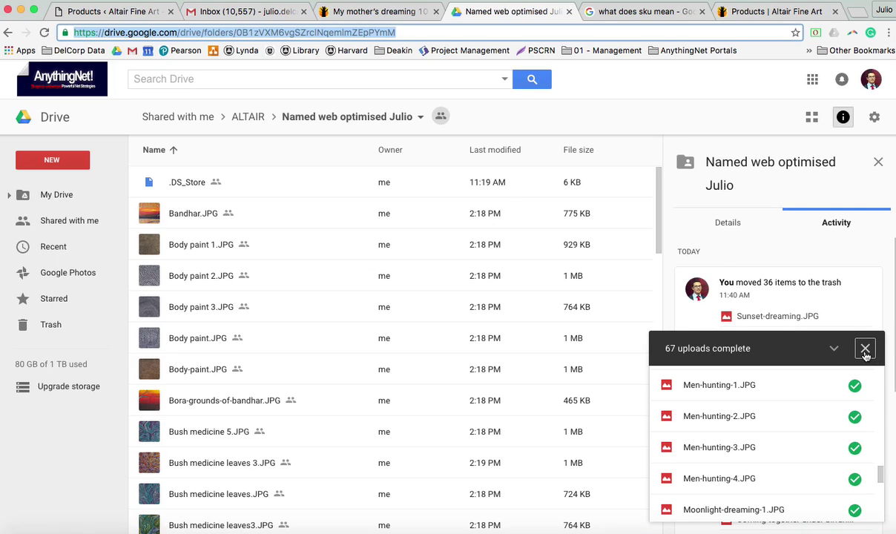
scroll(232, 250, "down", 6)
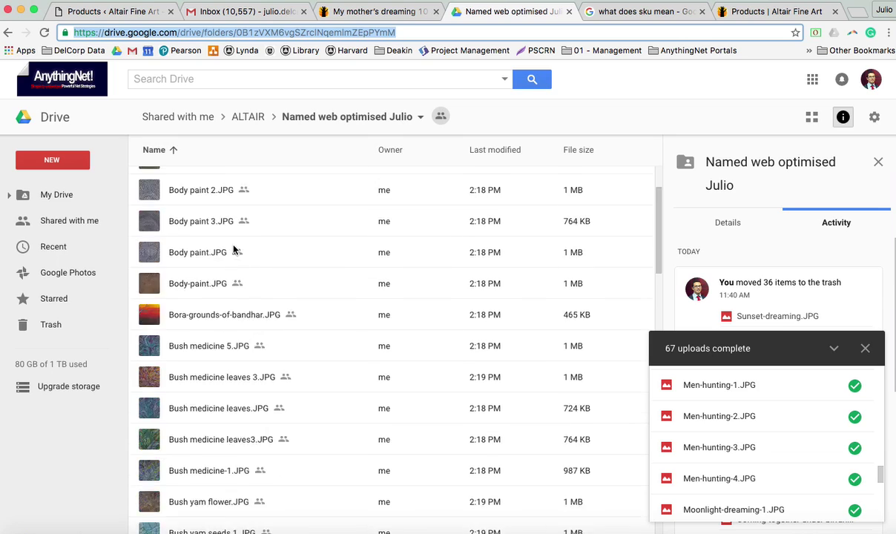
scroll(255, 297, "up", 6)
left_click(111, 11)
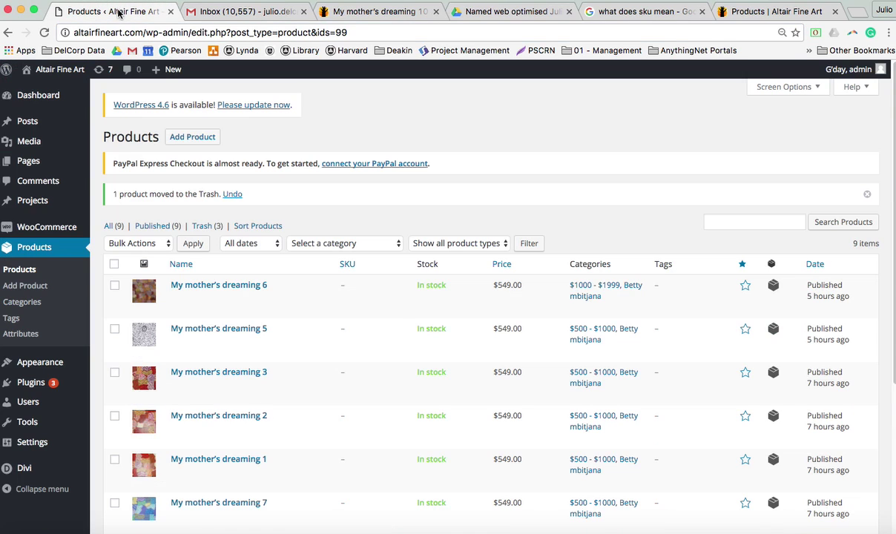
Log out of the WordPress admin and log back in with the saved admin credentials
left_click(854, 88)
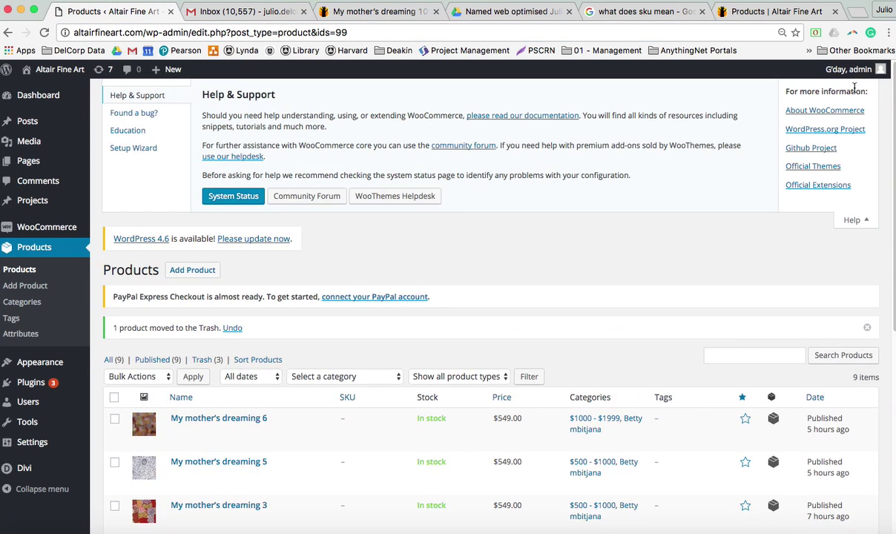
left_click(851, 74)
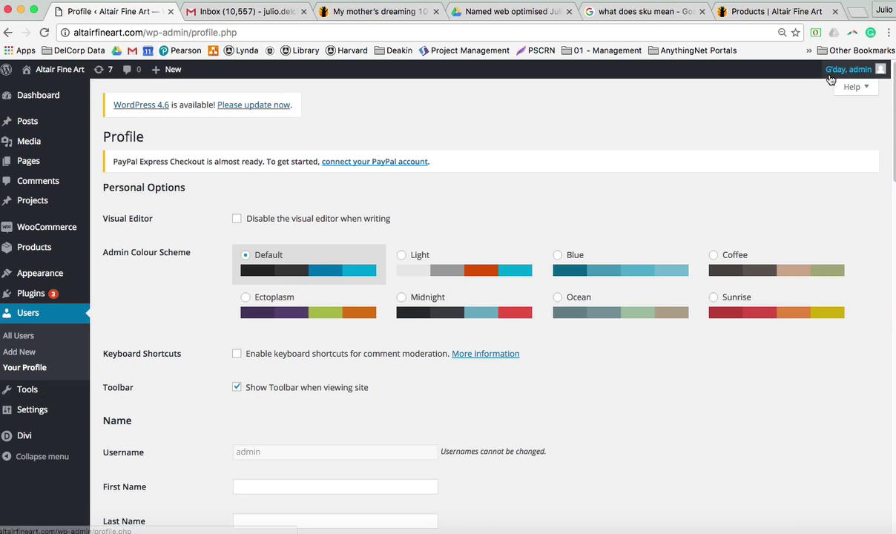
mouse_move(846, 69)
left_click(805, 129)
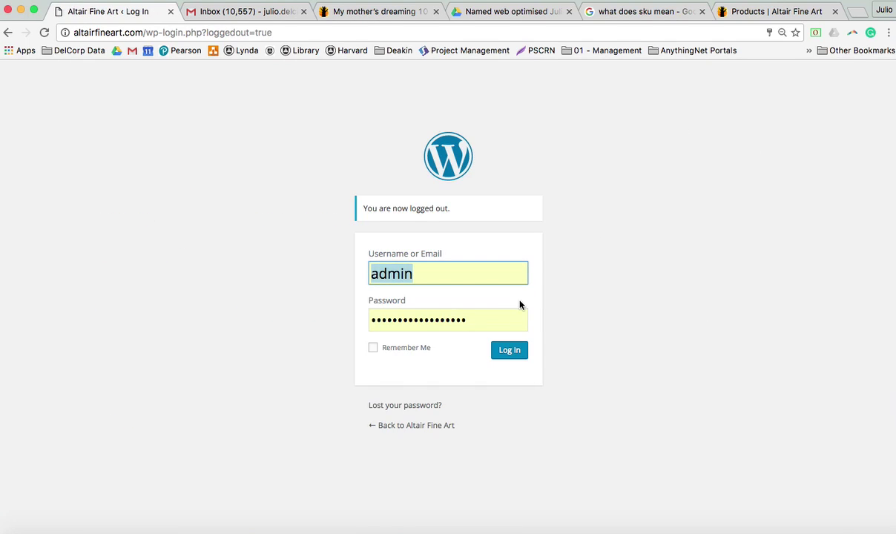
left_click(517, 354)
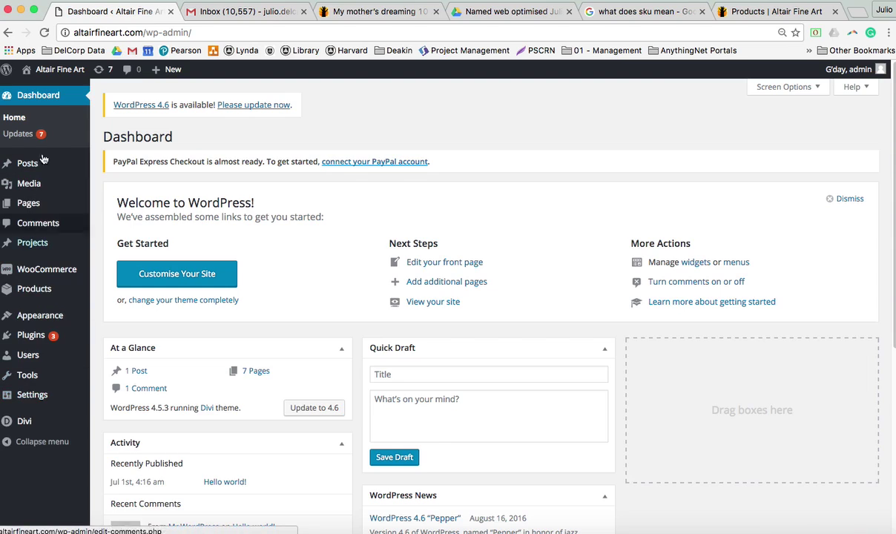
Go to the WooCommerce product list and open "My mother's dreaming 1" for editing
mouse_move(46, 286)
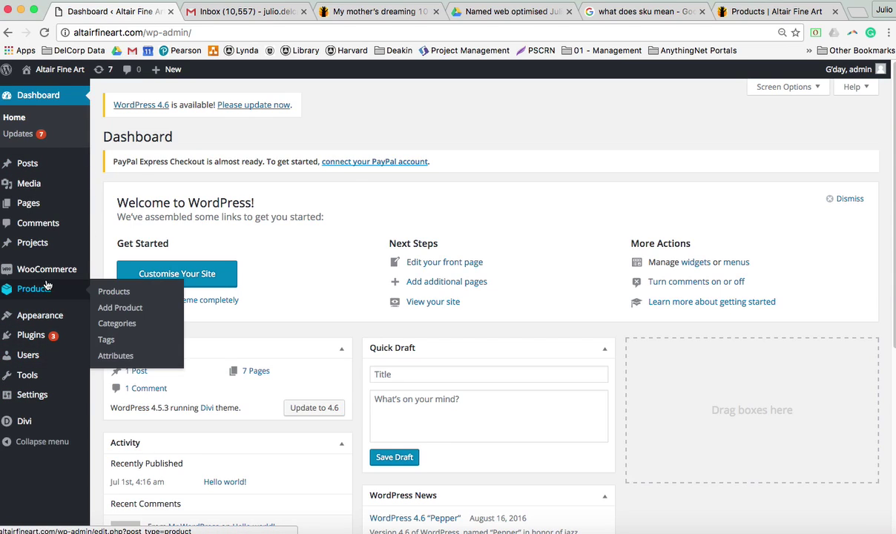
left_click(104, 291)
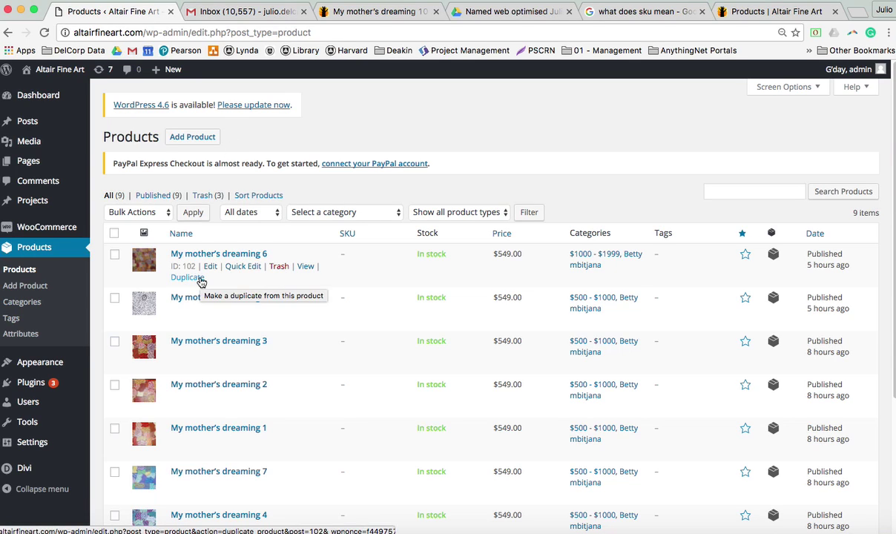
scroll(235, 273, "down", 1)
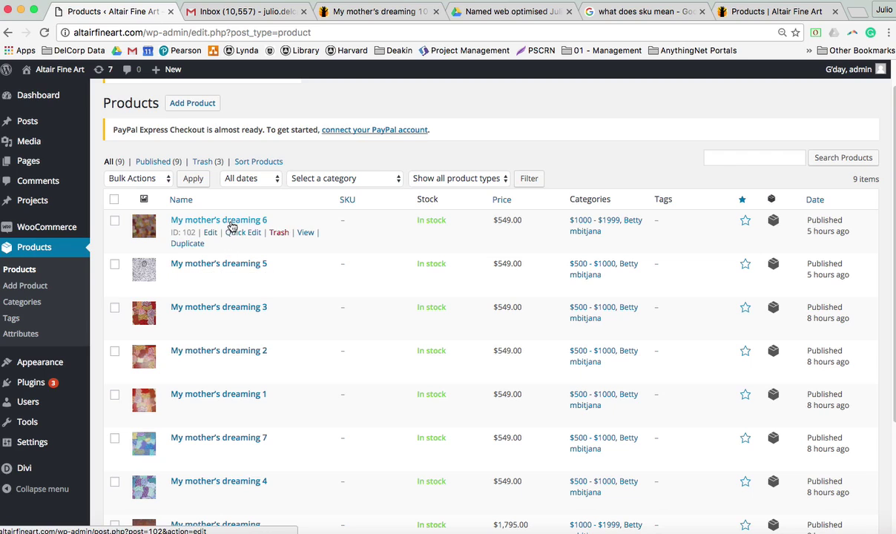
scroll(245, 245, "down", 3)
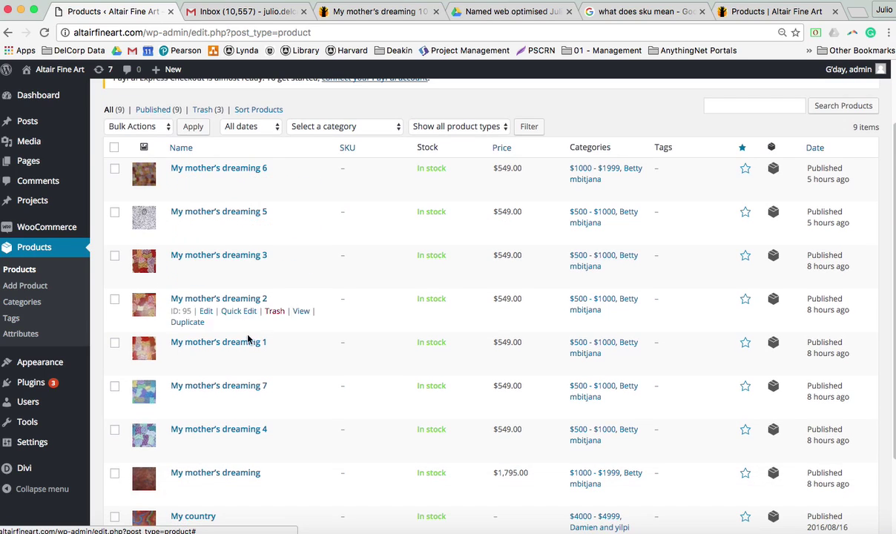
scroll(247, 265, "up", 4)
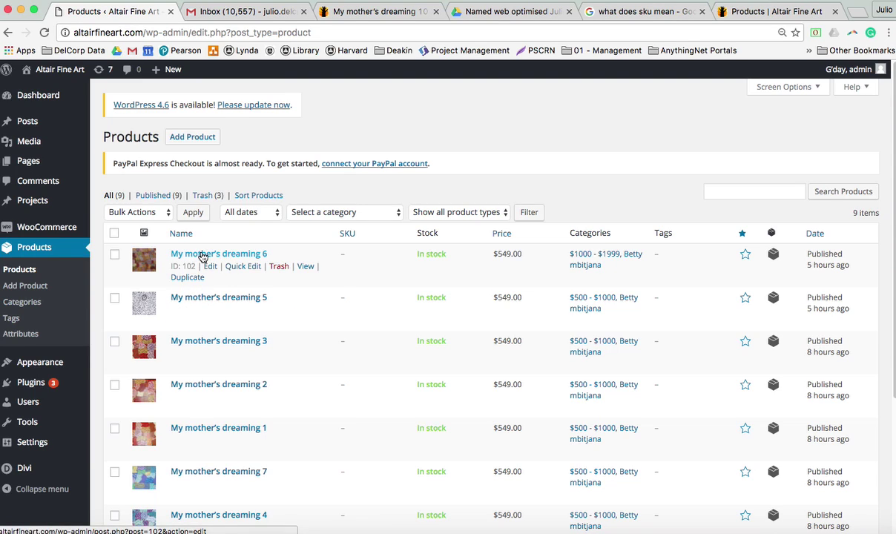
left_click(237, 429)
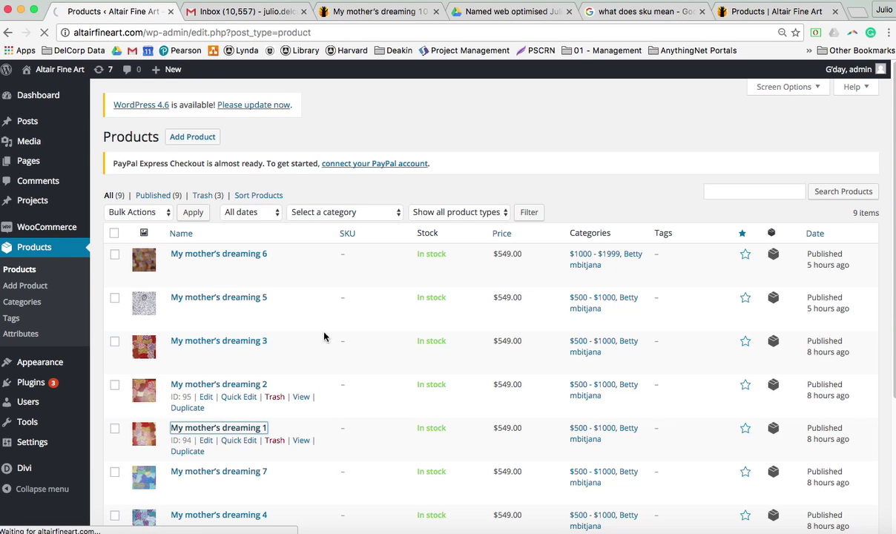
Read the definition of SKU in the open Google results for "what does sku mean"
left_click(519, 13)
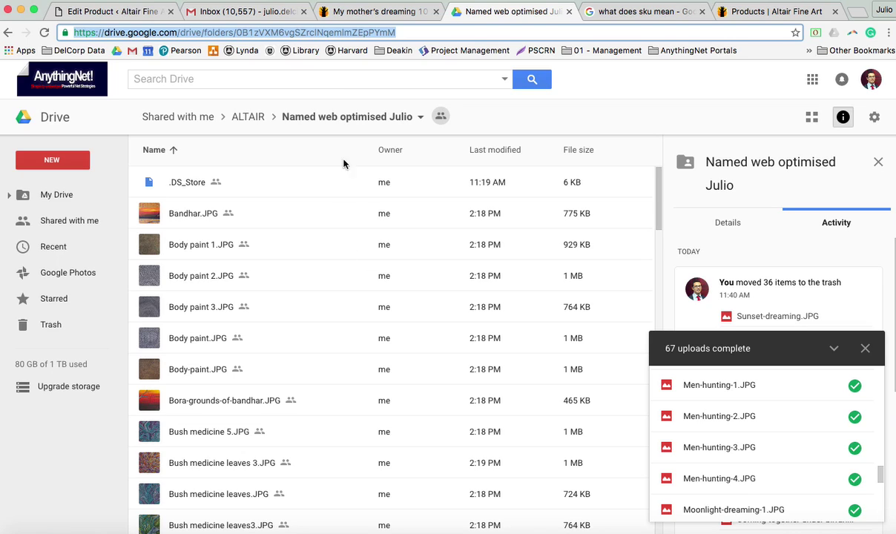
left_click(608, 13)
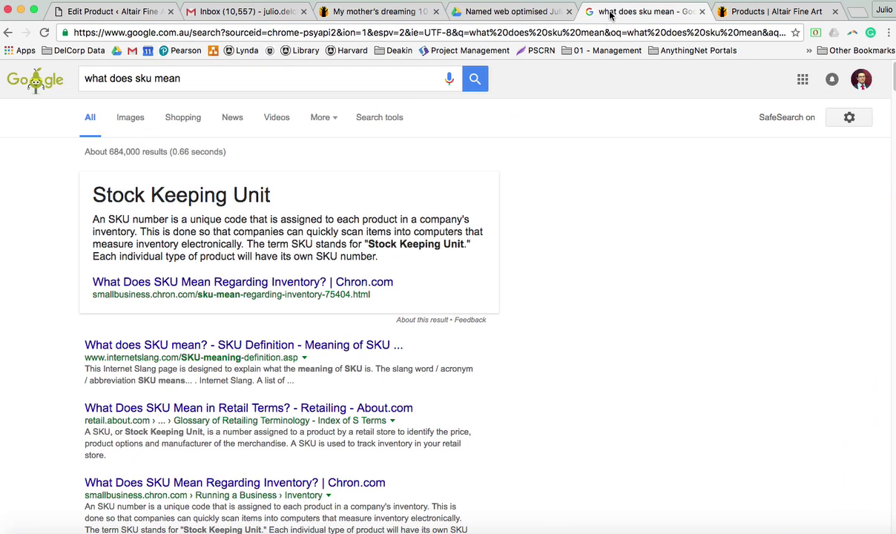
left_click_drag(89, 189, 274, 193)
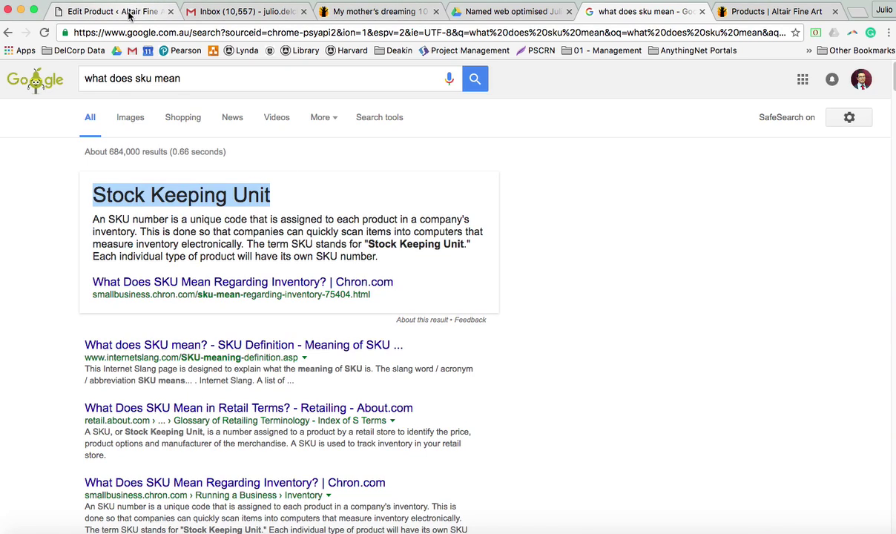
mouse_move(102, 219)
left_mouse_down()
mouse_move(421, 219)
mouse_move(333, 234)
mouse_move(148, 234)
mouse_move(74, 218)
mouse_move(94, 219)
left_mouse_up()
left_click(141, 232)
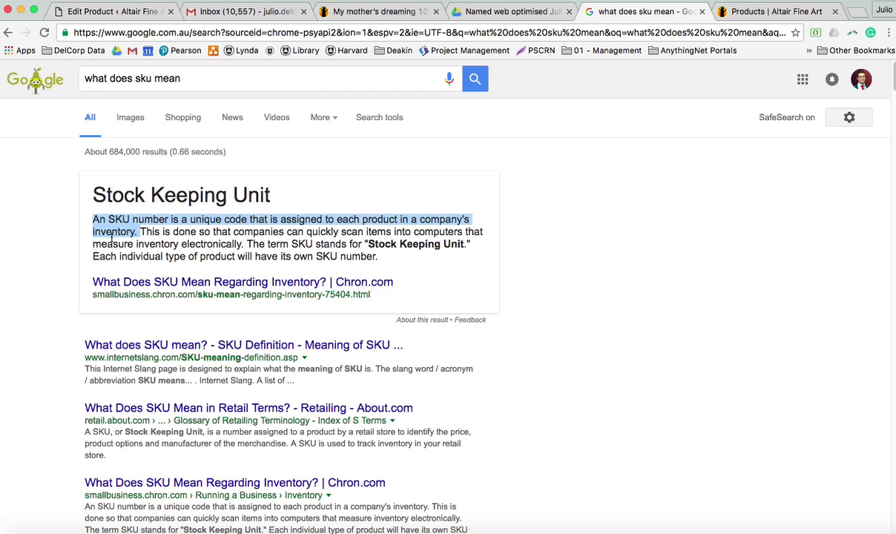
Return to the product editor and examine the SKU field in the inventory data and the product's title
left_click(115, 10)
scroll(270, 250, "down", 5)
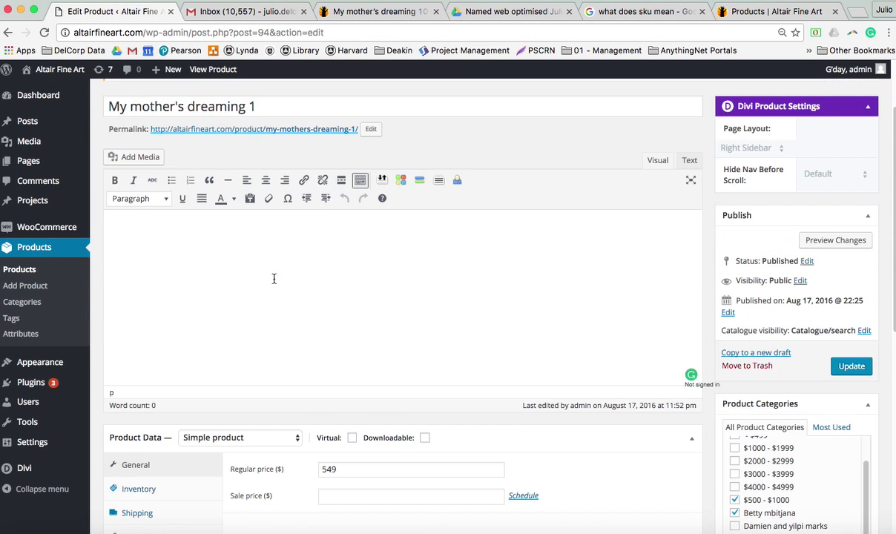
left_click(139, 354)
left_click(331, 339)
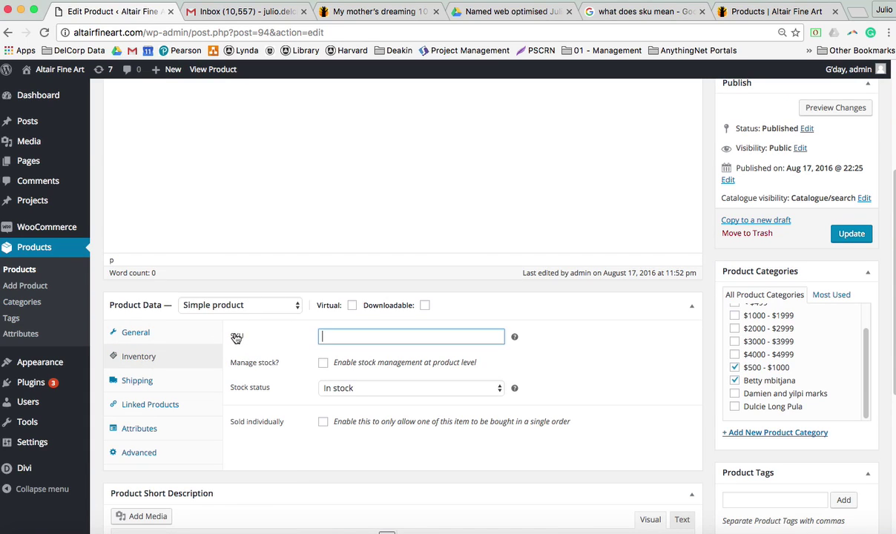
left_click(186, 335)
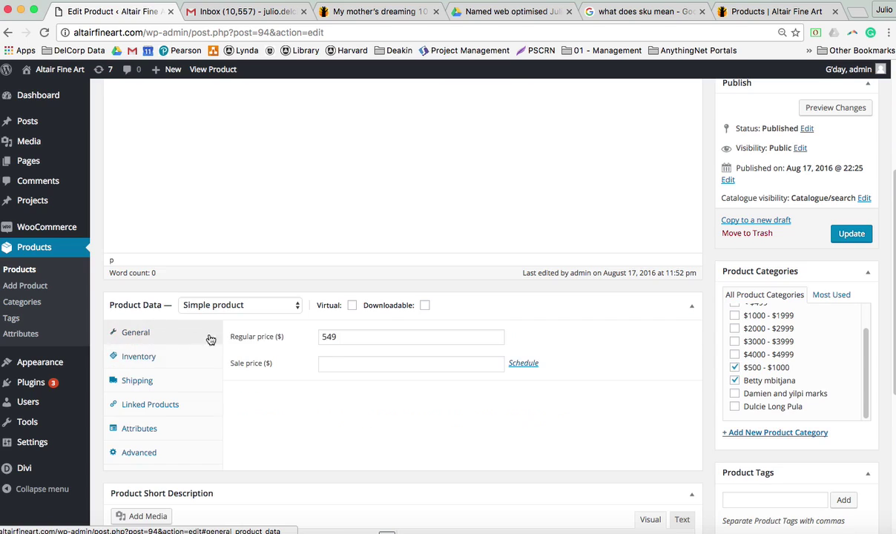
scroll(306, 334, "up", 5)
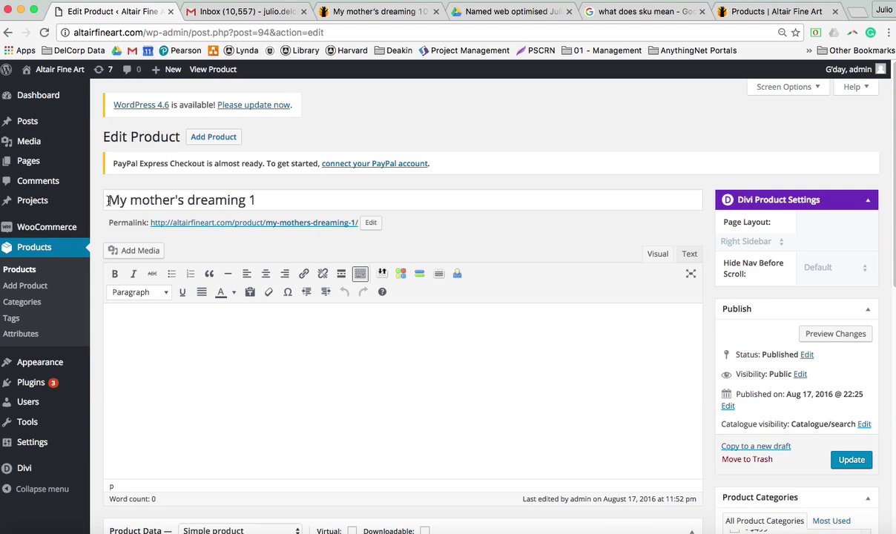
left_click_drag(109, 201, 282, 220)
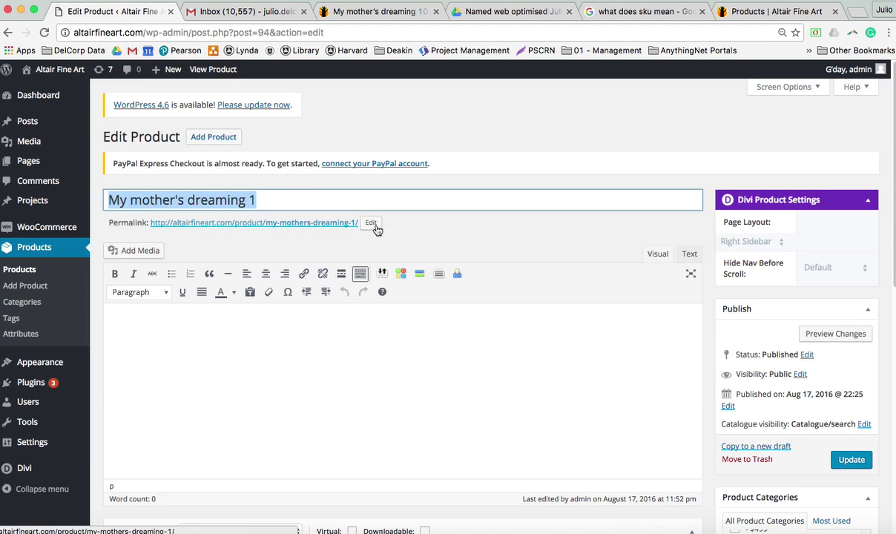
Set the product's sale price to 449 and show the date fields for scheduling the sale
scroll(460, 230, "down", 3)
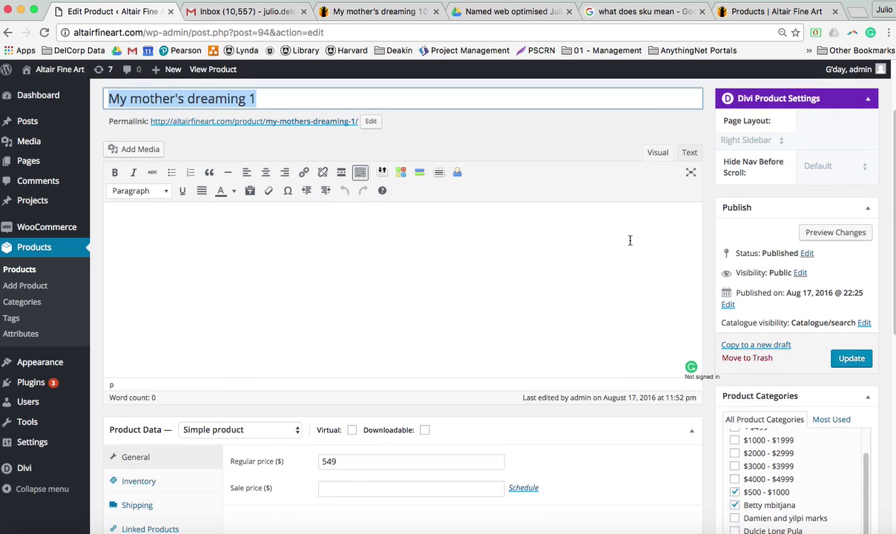
scroll(631, 239, "down", 1)
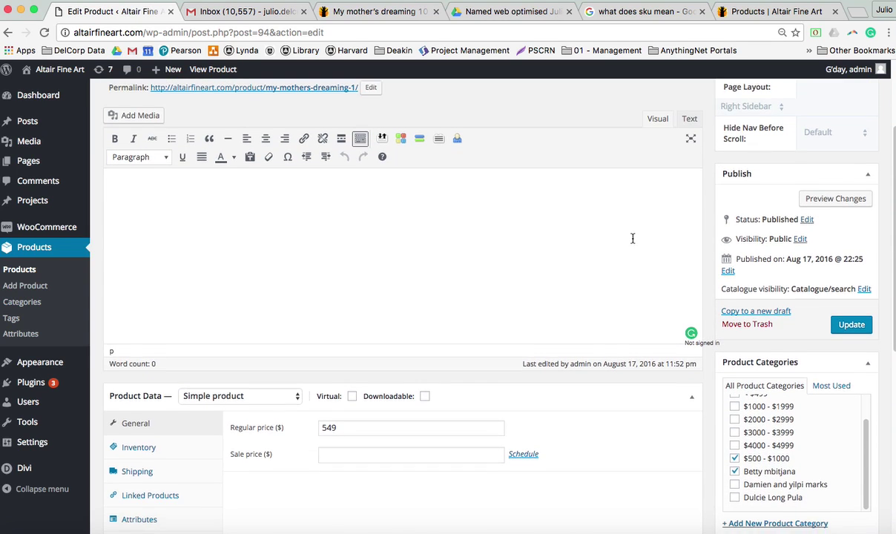
scroll(633, 238, "down", 3)
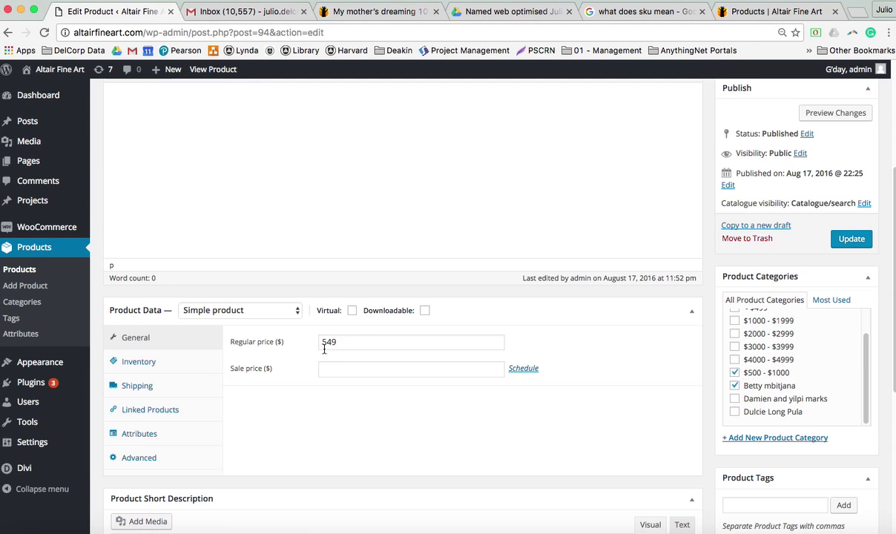
double_click(351, 341)
left_click(347, 372)
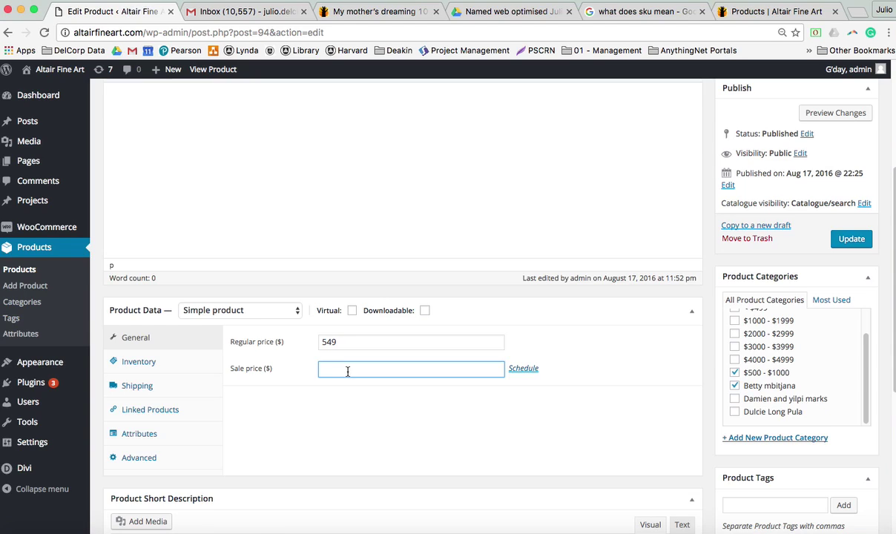
type("449")
left_click(514, 370)
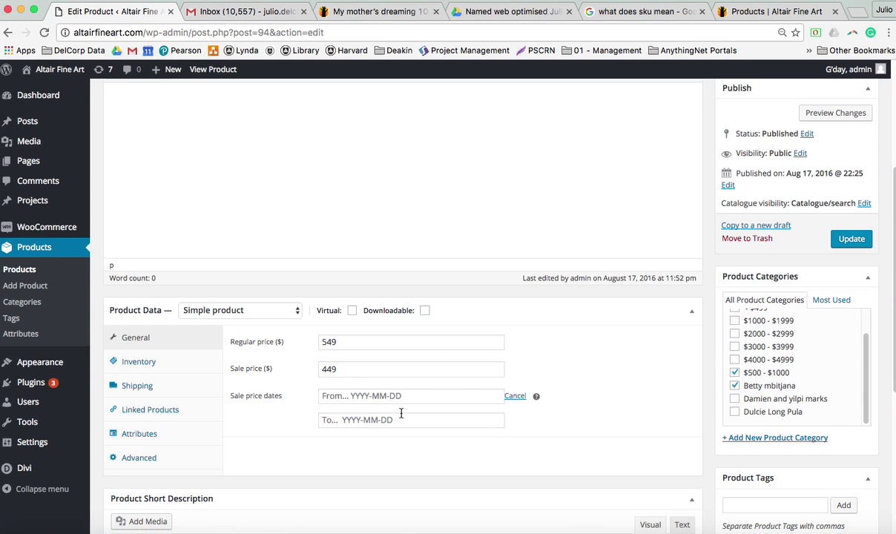
Clear the product's sale price and cancel the sale price date schedule
double_click(344, 368)
key("BackSpace")
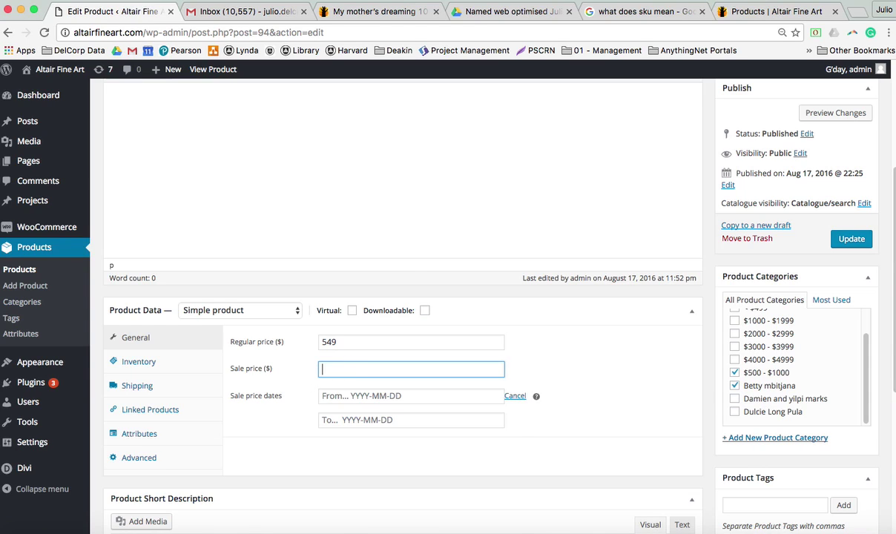
key("Tab")
left_click(254, 424)
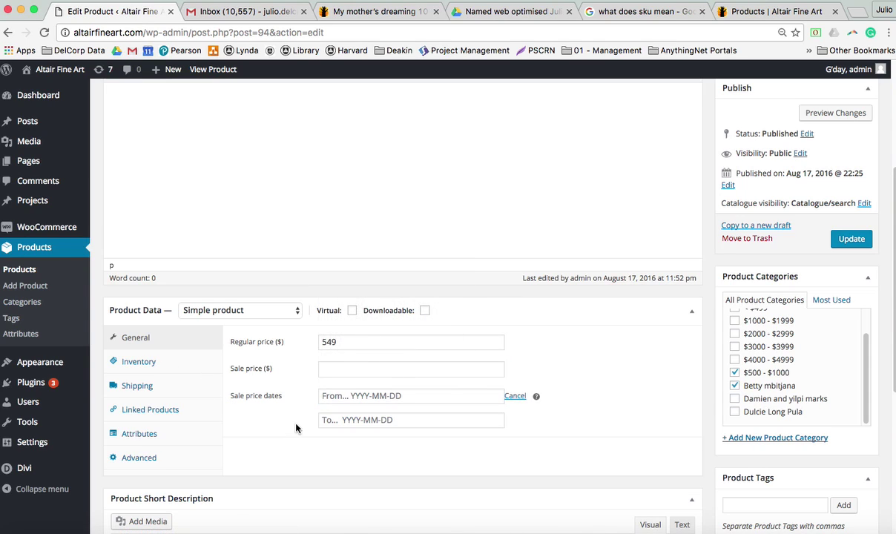
left_click(523, 396)
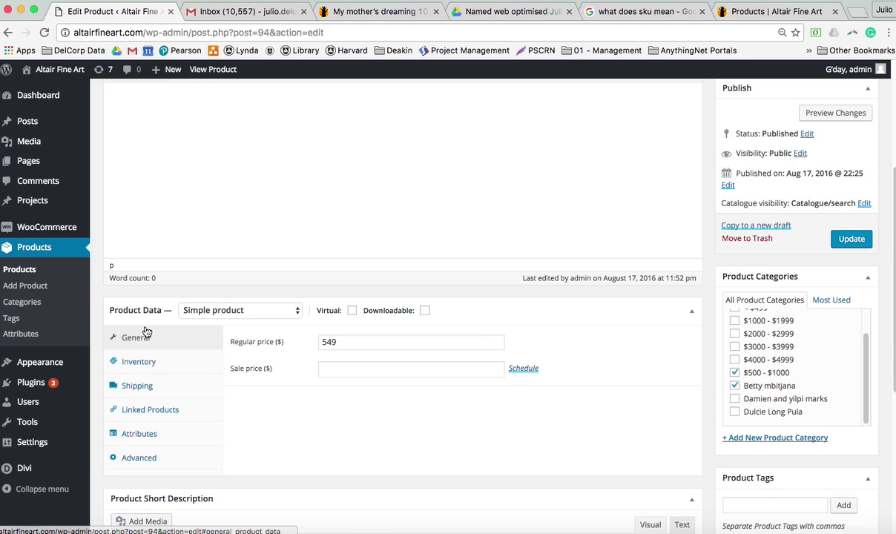
Check the sold artwork image files in the web-optimised Finder folder and set the product's stock status to Out of stock
left_click(142, 361)
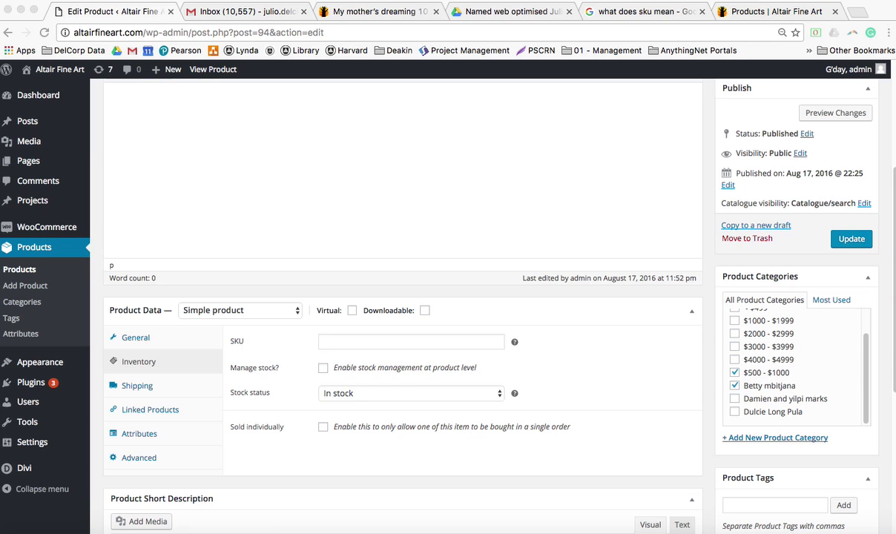
left_click_drag(352, 82, 450, 68)
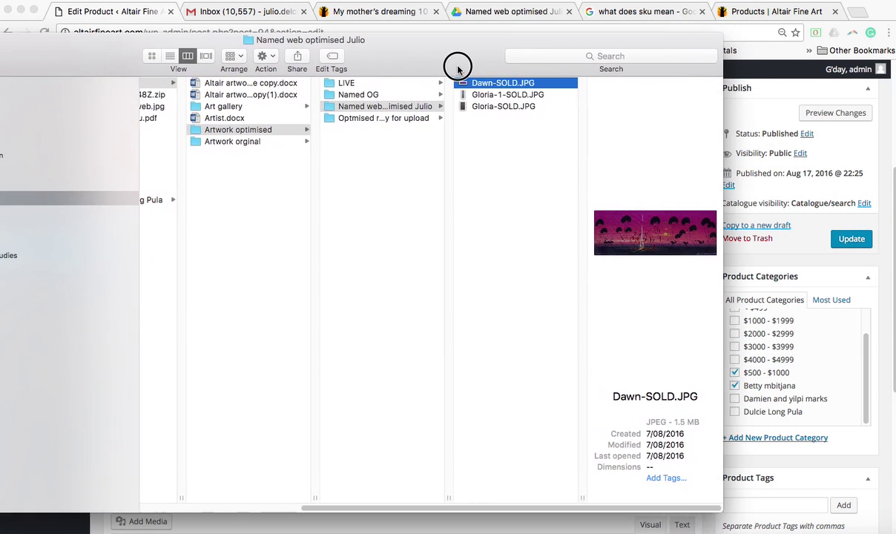
left_click_drag(721, 512, 838, 512)
left_click(603, 97)
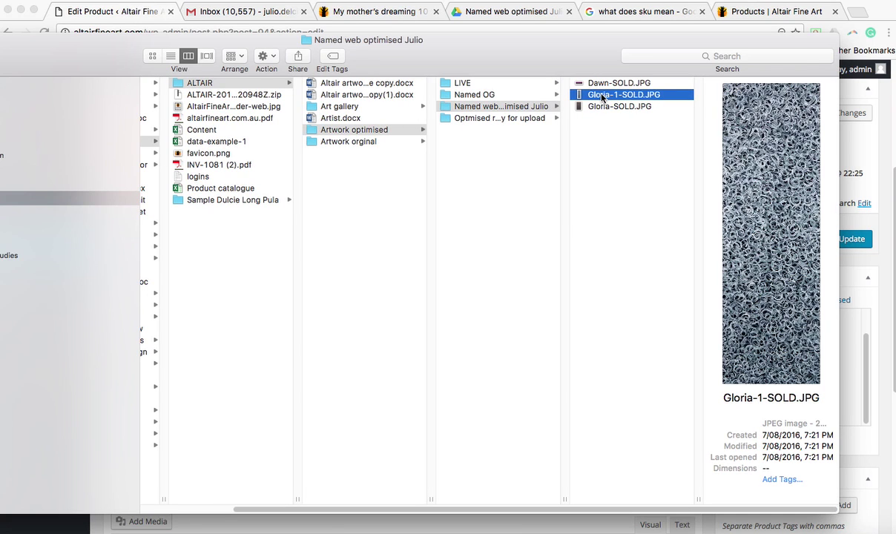
left_click(47, 57)
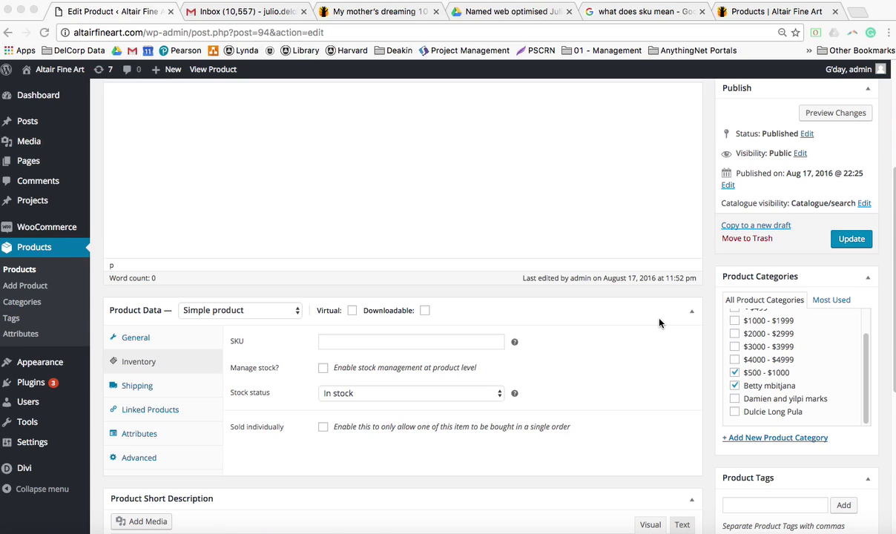
left_click(383, 397)
left_click(354, 404)
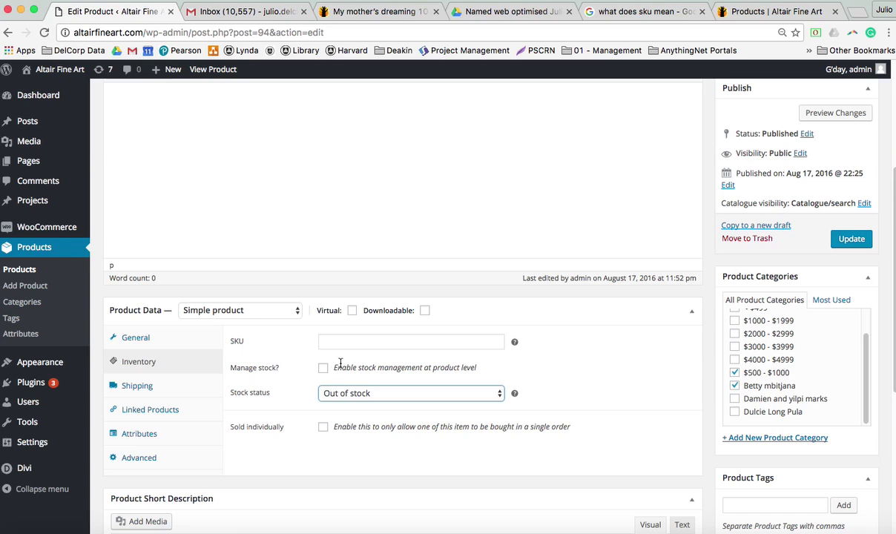
Show the product's shipping data and browse the Altair artwork catalogue copy in Word for the artwork's dimensions
left_click(136, 385)
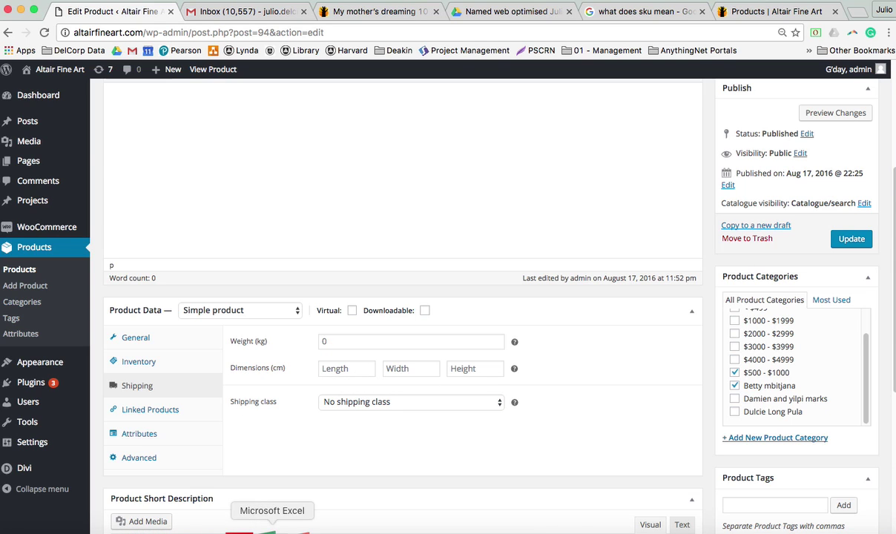
left_click(271, 529)
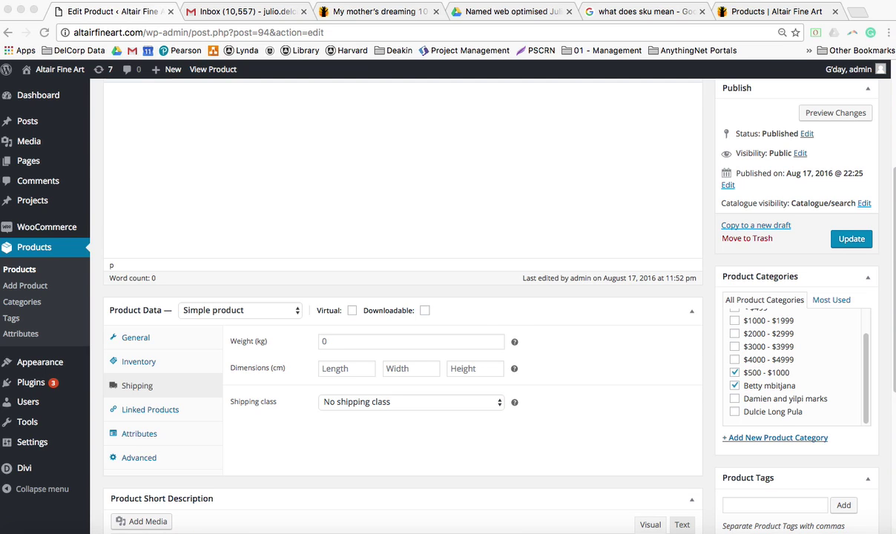
key("super+Tab")
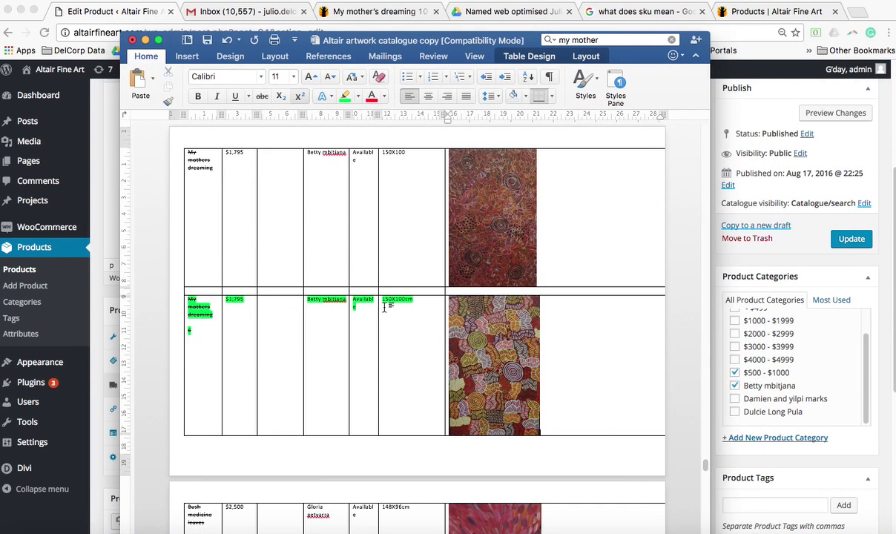
scroll(385, 308, "up", 3)
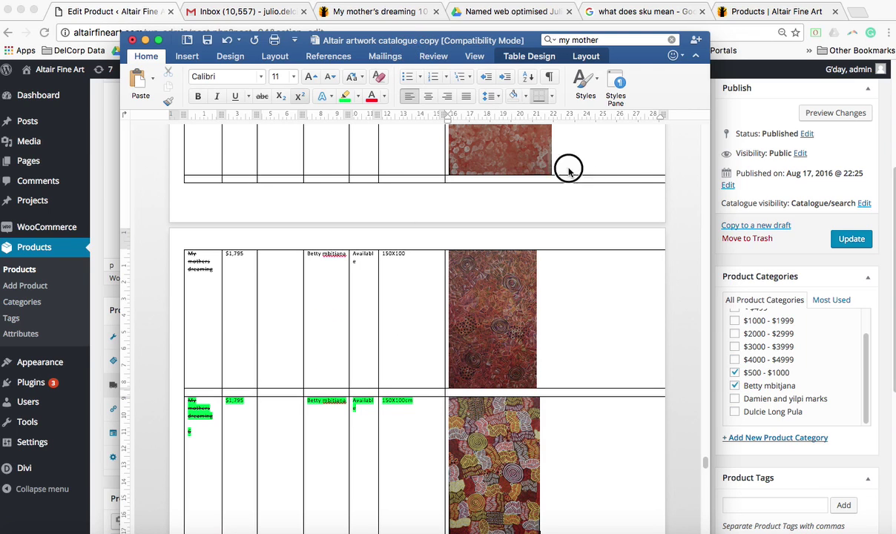
left_click_drag(422, 40, 515, 40)
scroll(321, 262, "up", 5)
scroll(321, 263, "down", 3)
scroll(473, 378, "down", 2)
scroll(408, 387, "up", 8)
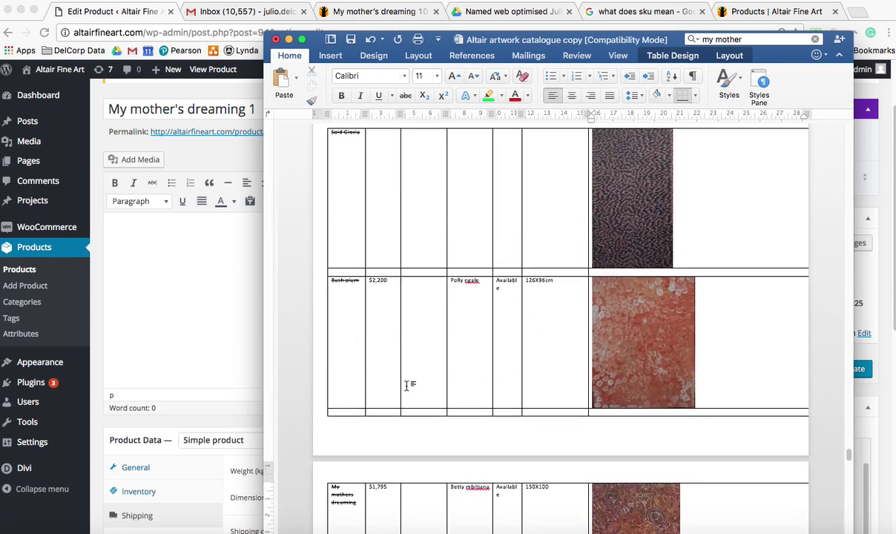
scroll(407, 385, "up", 6)
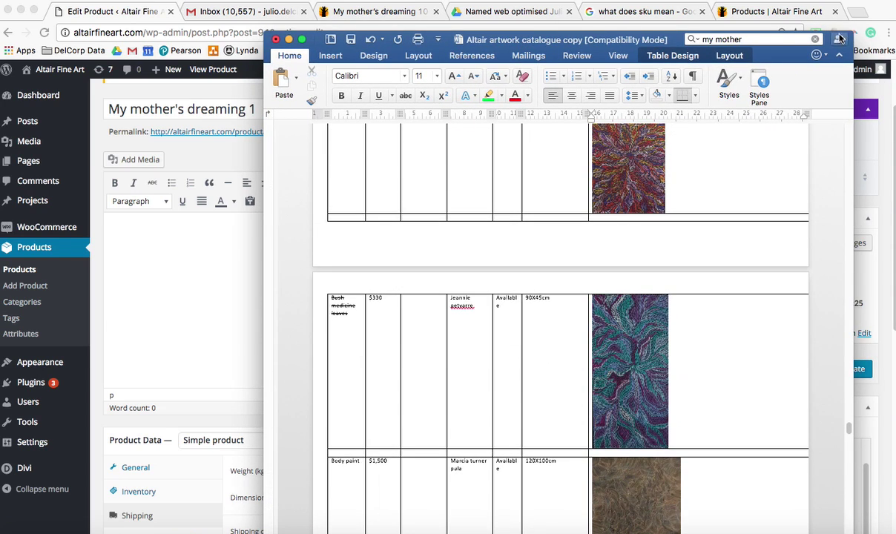
Step through the catalogue's "my mother" matches to find the entry whose picture matches the product image
key("Return")
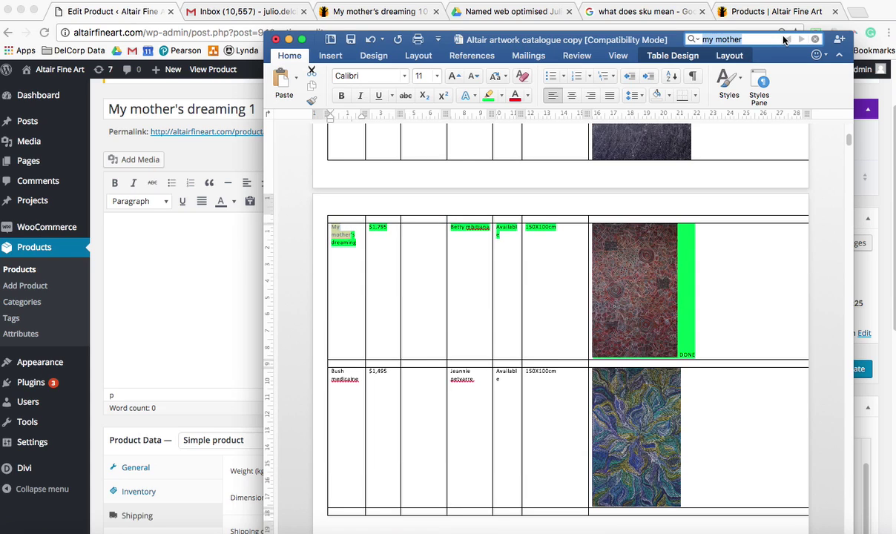
key("Return")
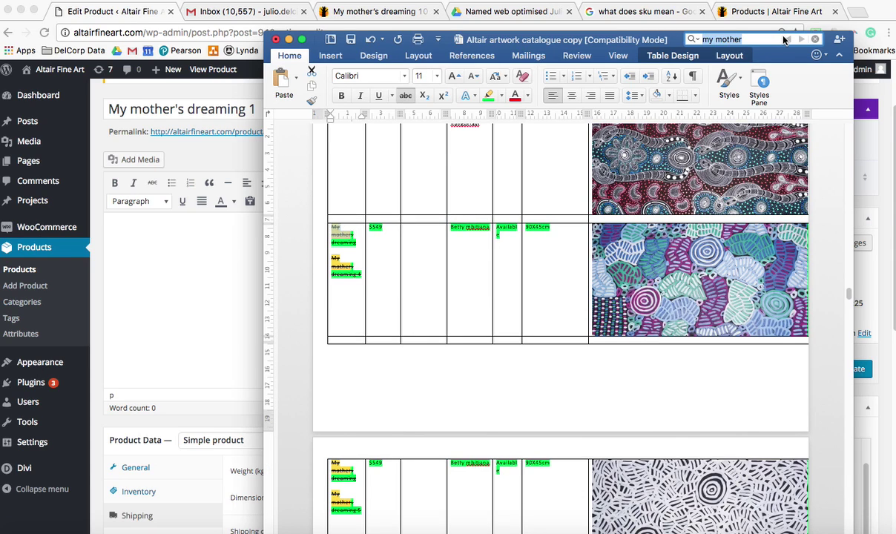
key("Return")
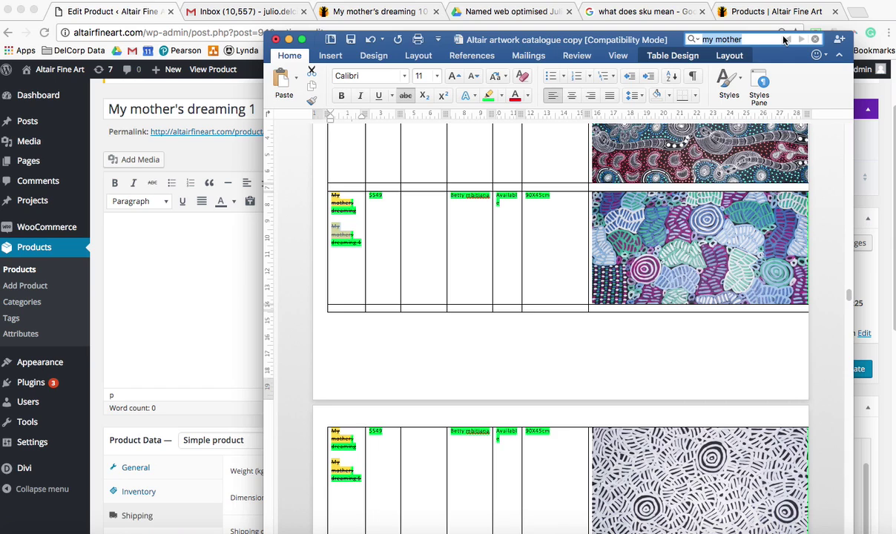
key("Return")
key("Return")
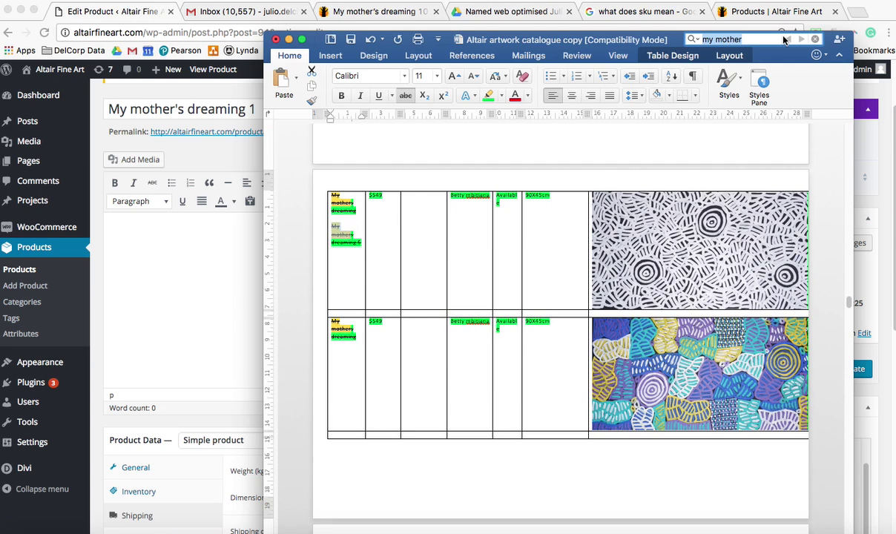
left_click_drag(594, 39, 416, 39)
scroll(744, 262, "down", 10)
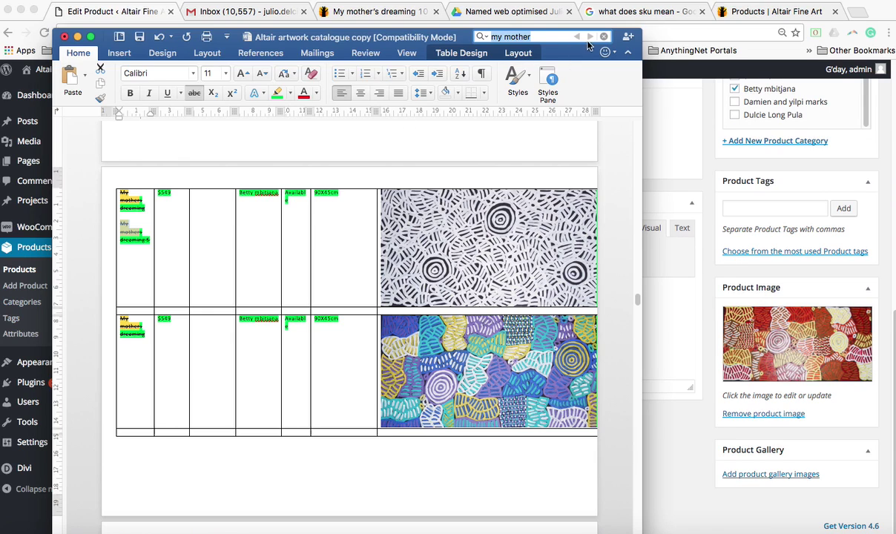
key("Return")
key("Return")
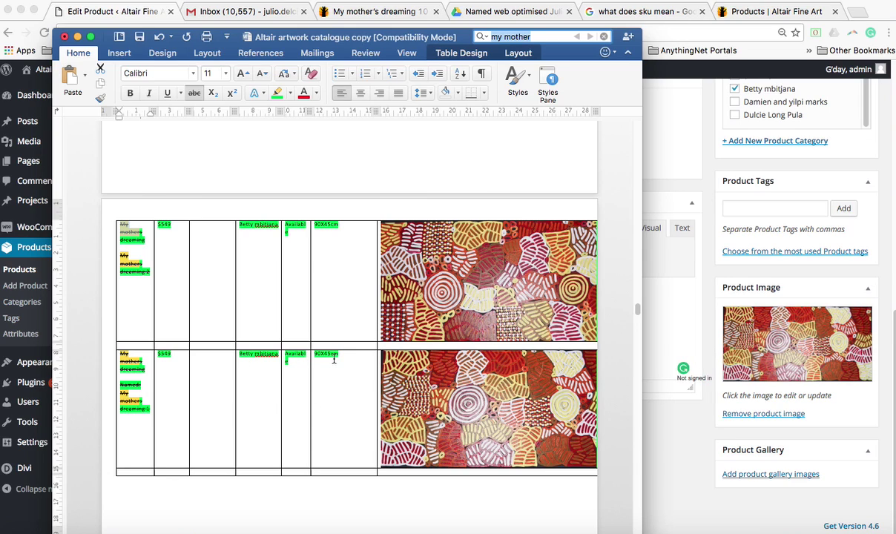
Return to the product editor in Chrome and set the shipping dimensions to width 90 cm and height 45 cm
left_click_drag(356, 36, 880, 229)
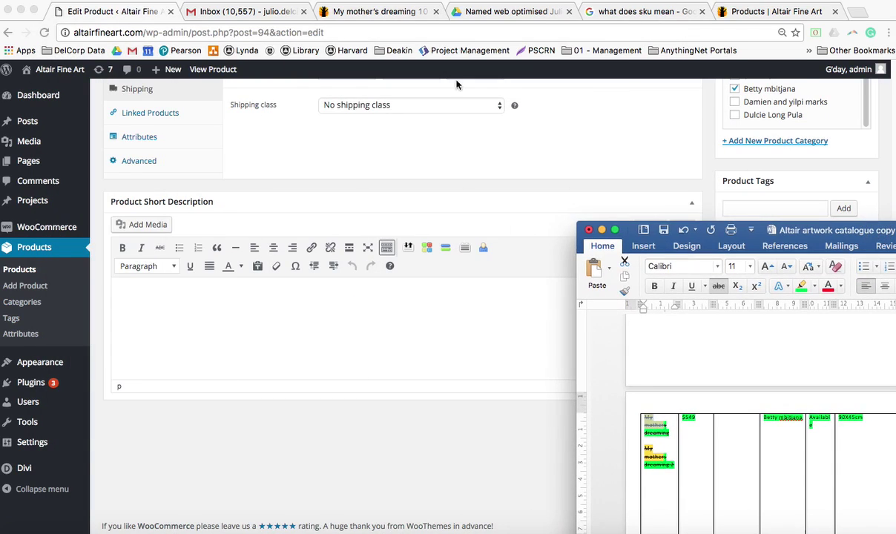
left_click(551, 104)
scroll(272, 249, "up", 3)
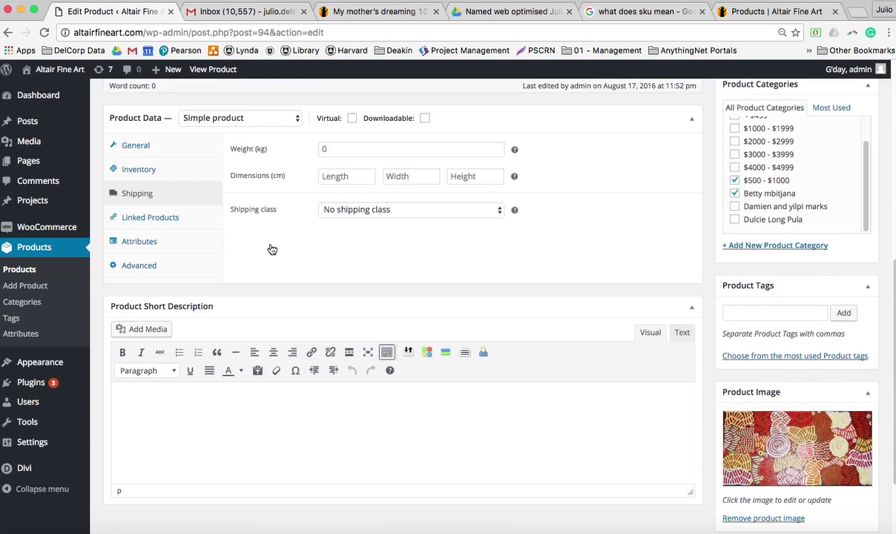
scroll(272, 249, "up", 3)
left_click(393, 290)
type("90")
key("Tab")
type("45")
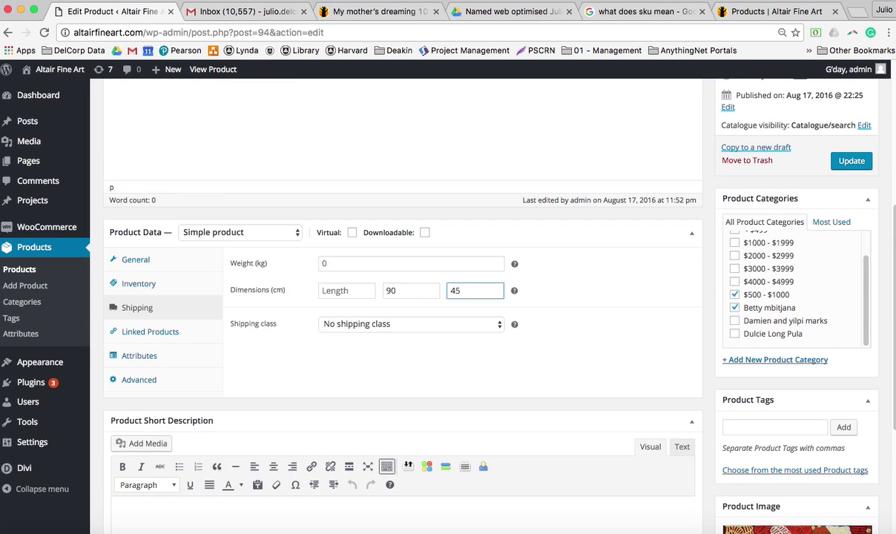
Review the product's linked products, attributes and advanced settings, and look over the short description area
scroll(677, 291, "down", 3)
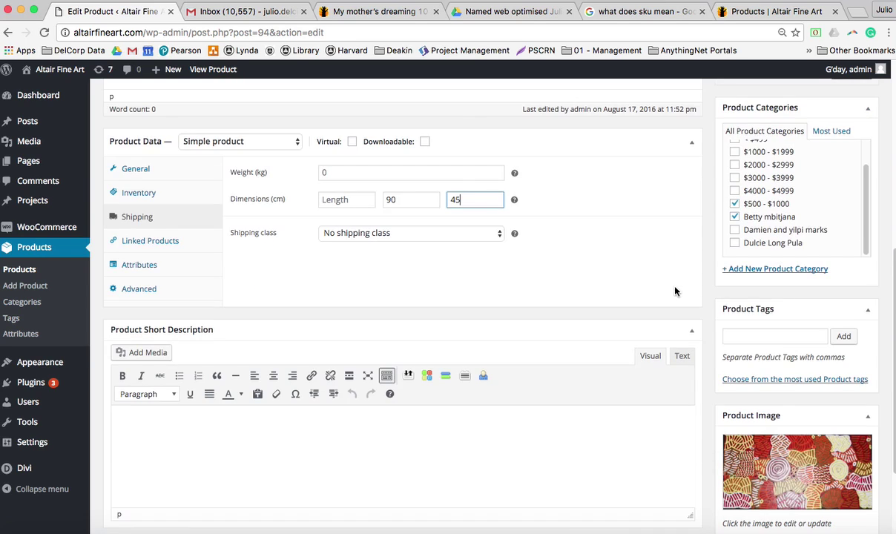
scroll(535, 245, "up", 6)
scroll(536, 255, "down", 4)
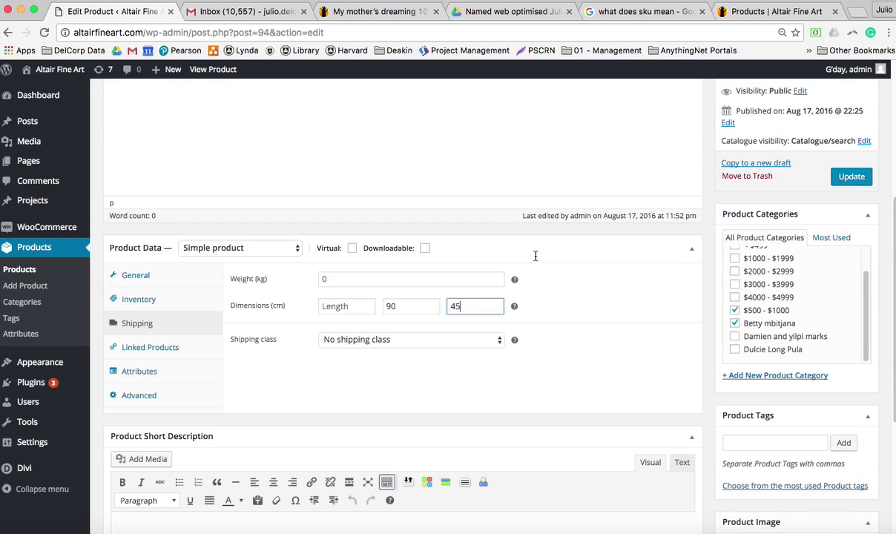
left_click(146, 347)
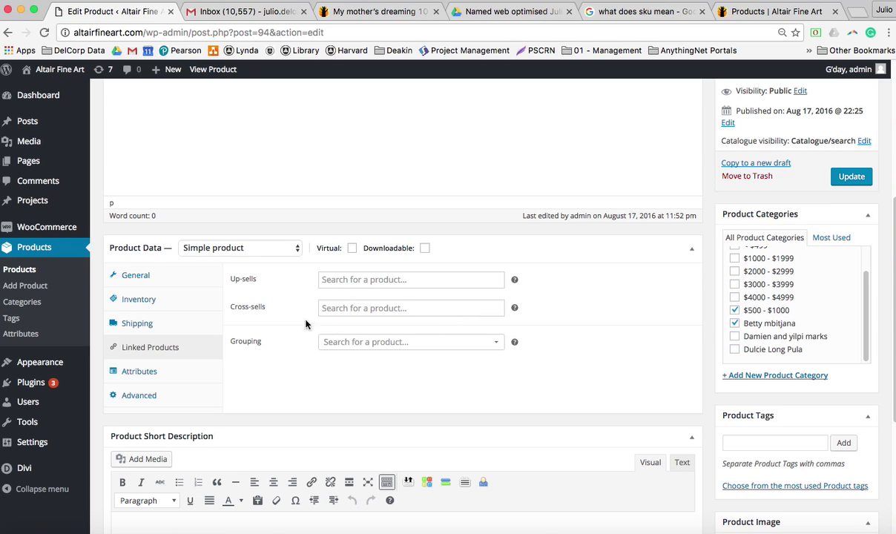
left_click(156, 371)
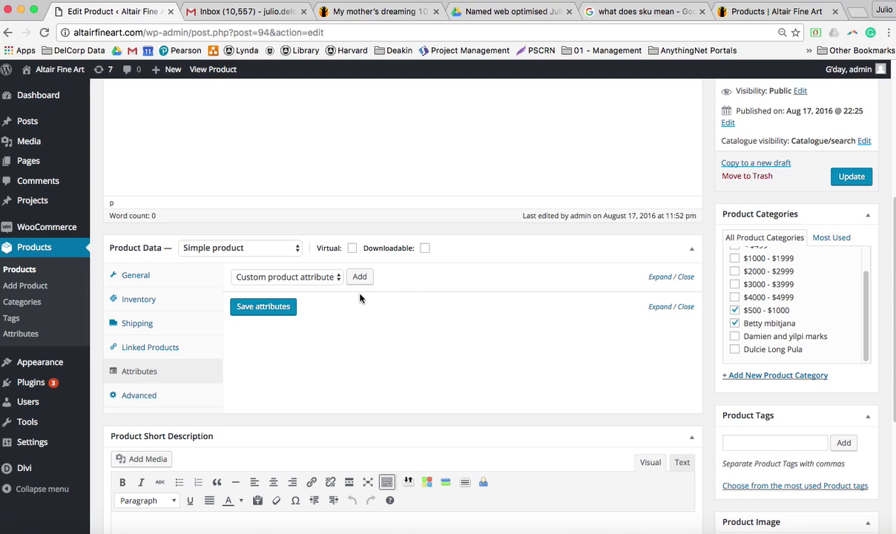
left_click(130, 397)
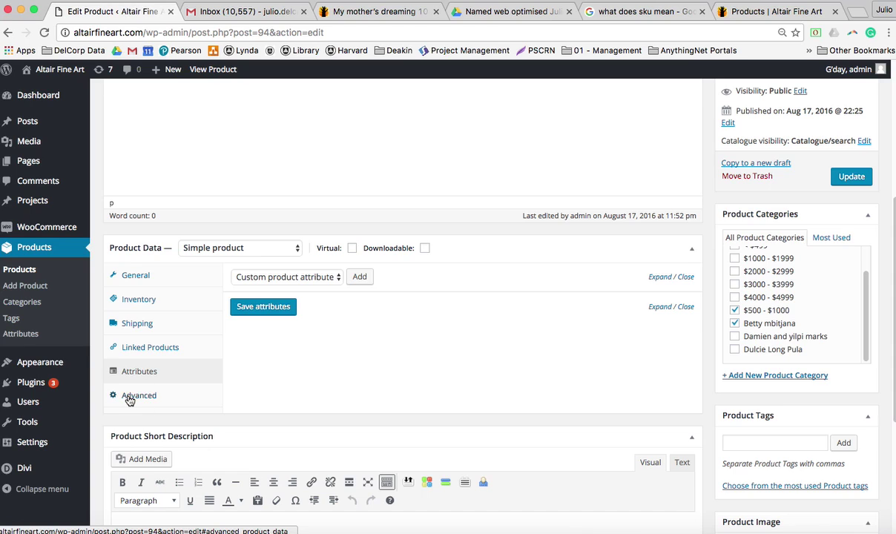
scroll(356, 383, "down", 3)
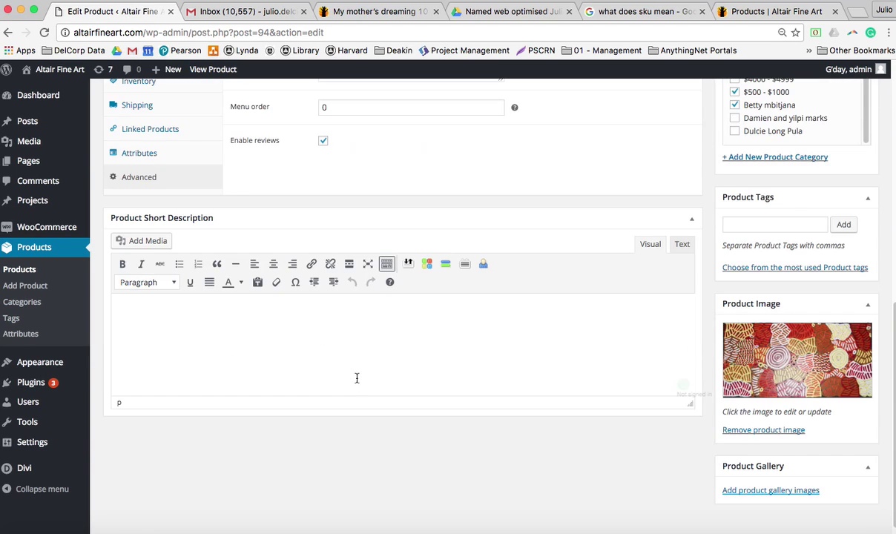
scroll(356, 378, "up", 3)
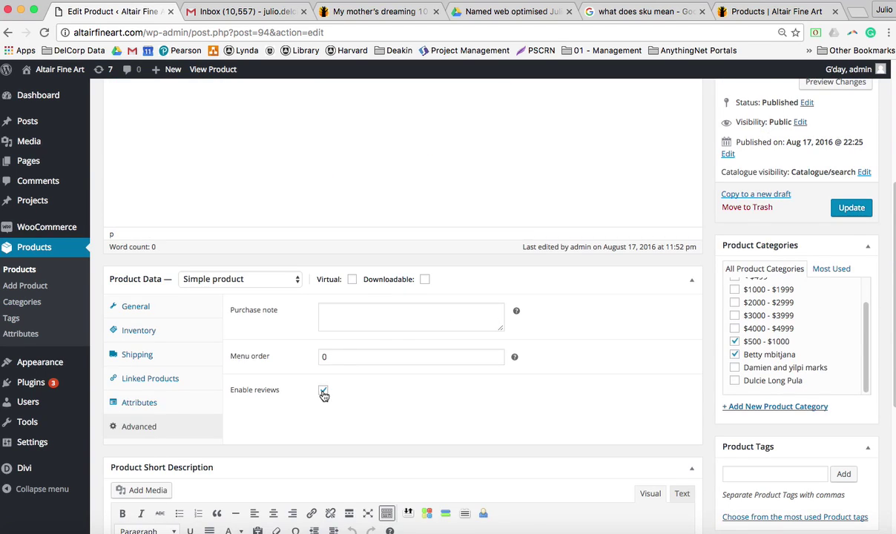
Toggle the product's Enable reviews option off and back on
scroll(323, 396, "down", 2)
left_click(324, 326)
left_click(324, 326)
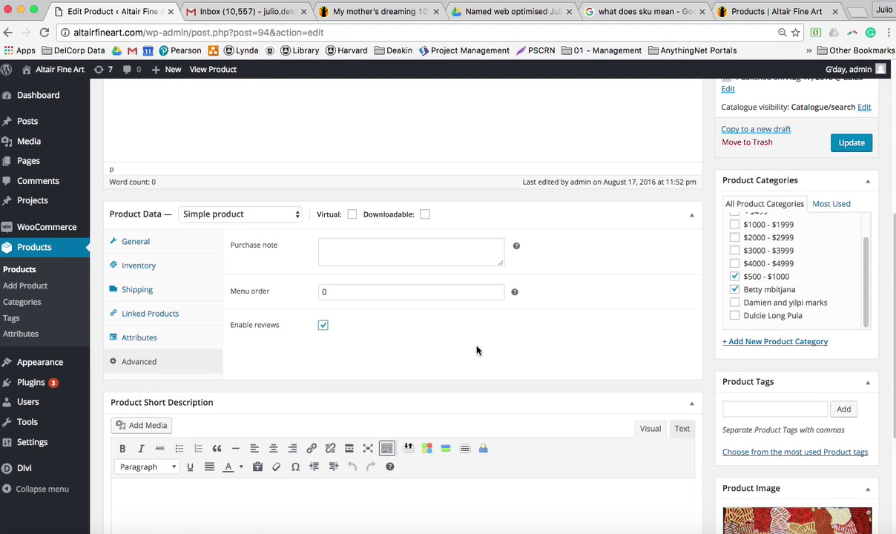
Examine the product image area and the web-optimised artwork folder in Google Drive, and return to the product editor
scroll(449, 326, "down", 3)
scroll(716, 379, "down", 3)
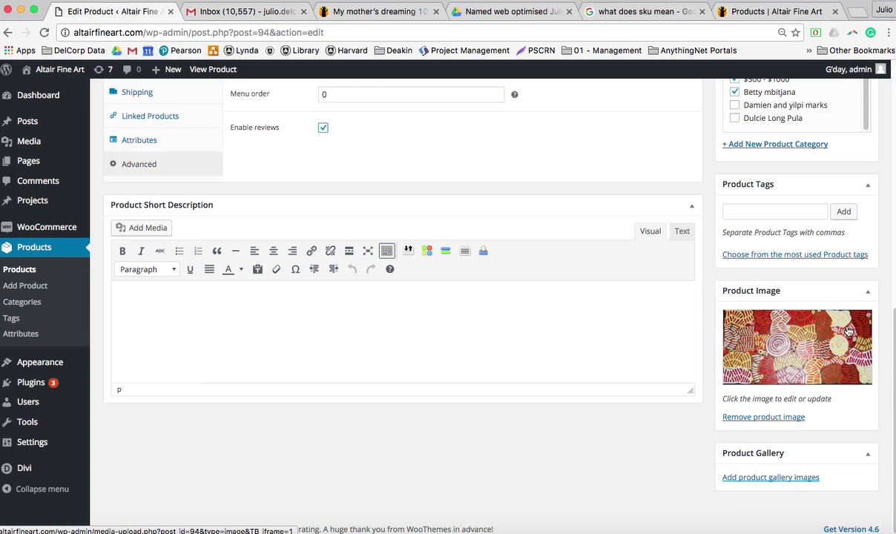
left_click(483, 13)
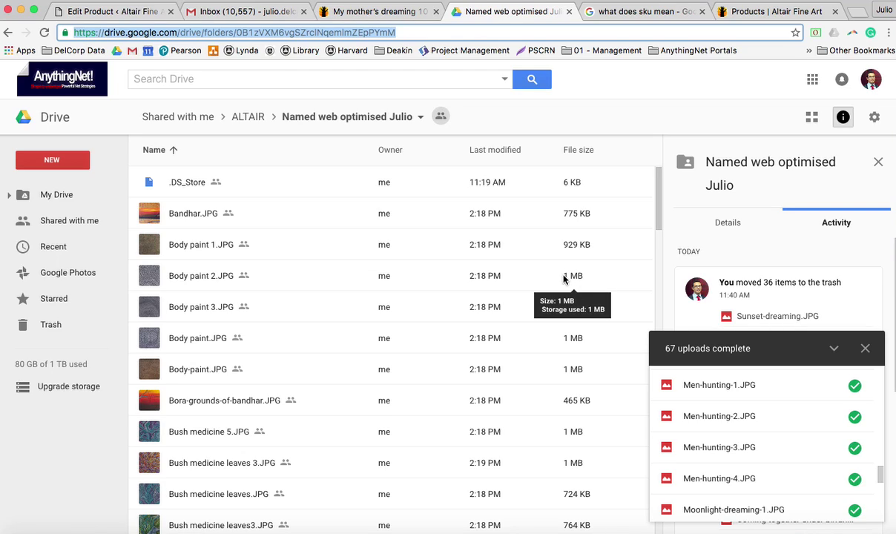
left_click(142, 13)
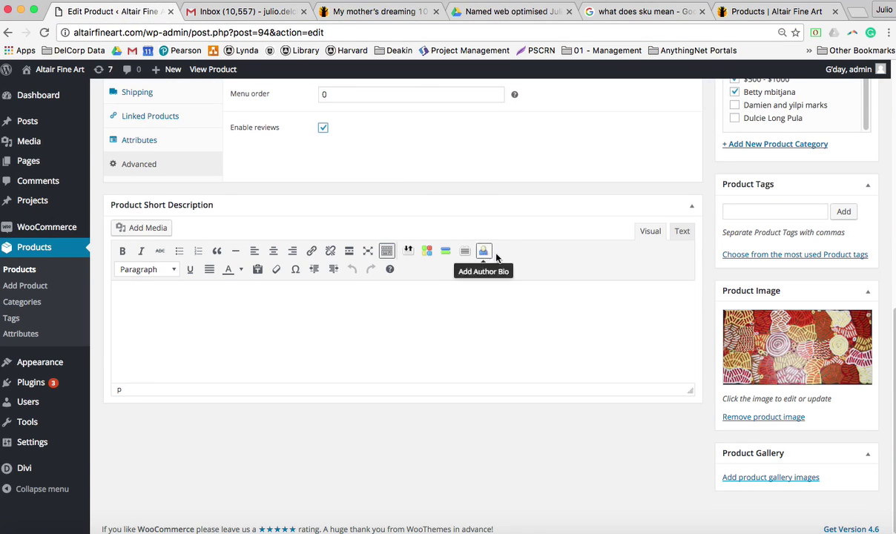
scroll(535, 286, "up", 5)
scroll(488, 252, "down", 1)
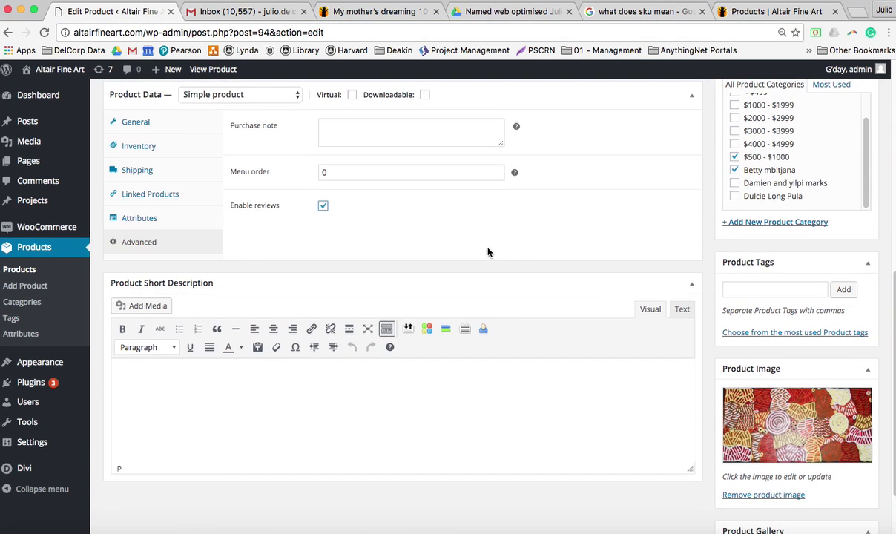
Open the product image's file upload area, check the Named web optimised Julio folder in Google Drive, and return to the upload dialog
scroll(772, 379, "down", 2)
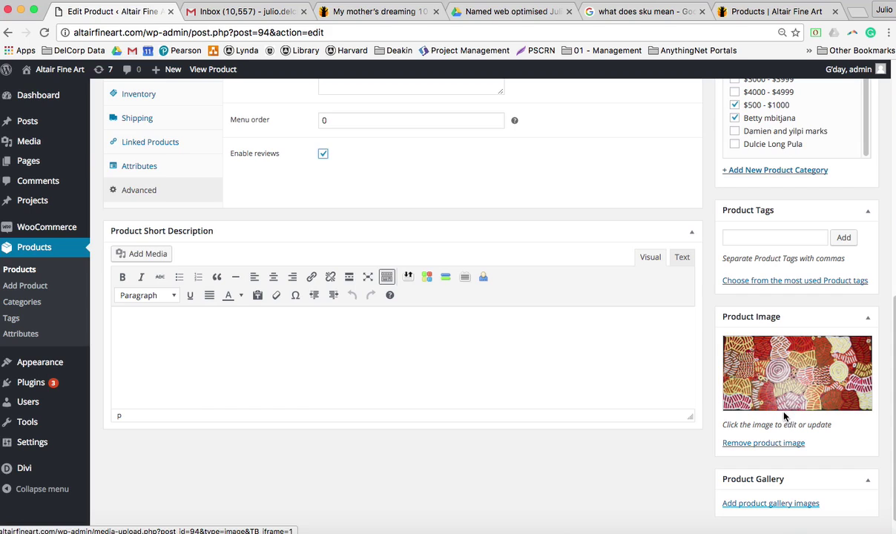
left_click(748, 373)
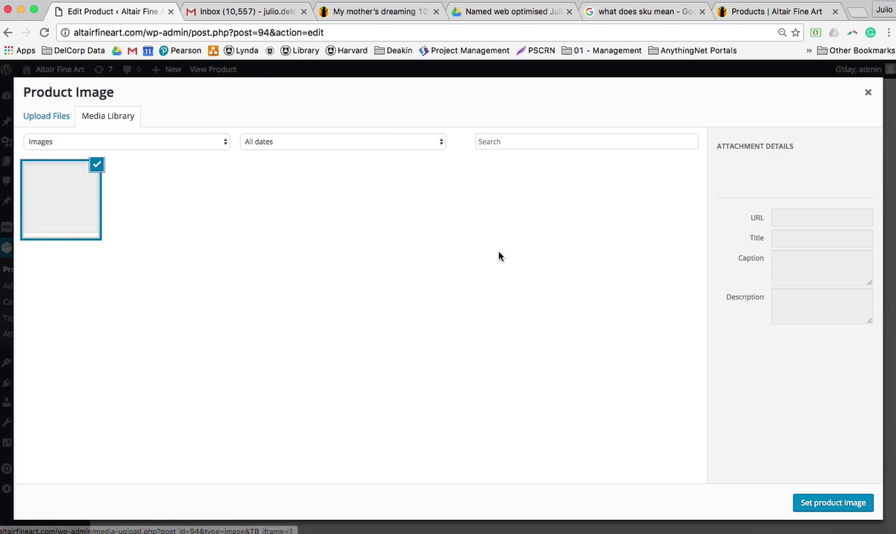
left_click(35, 118)
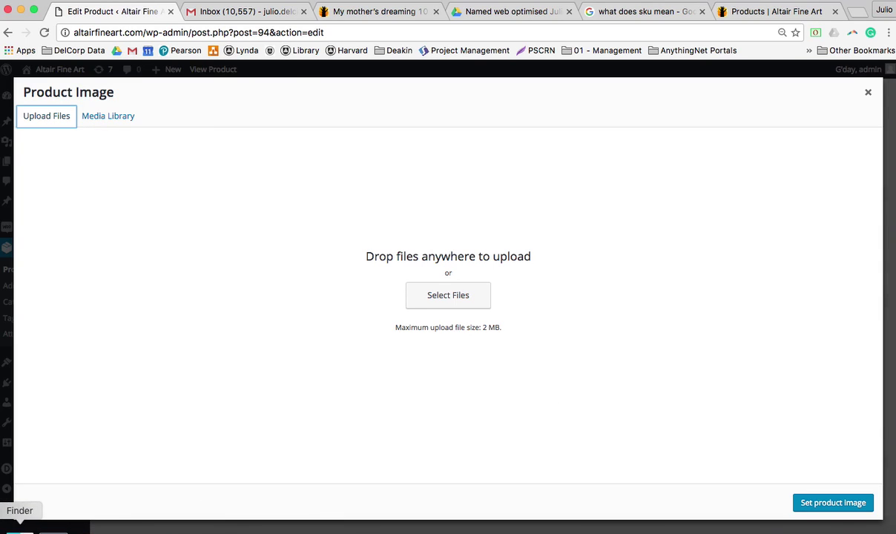
left_click(18, 528)
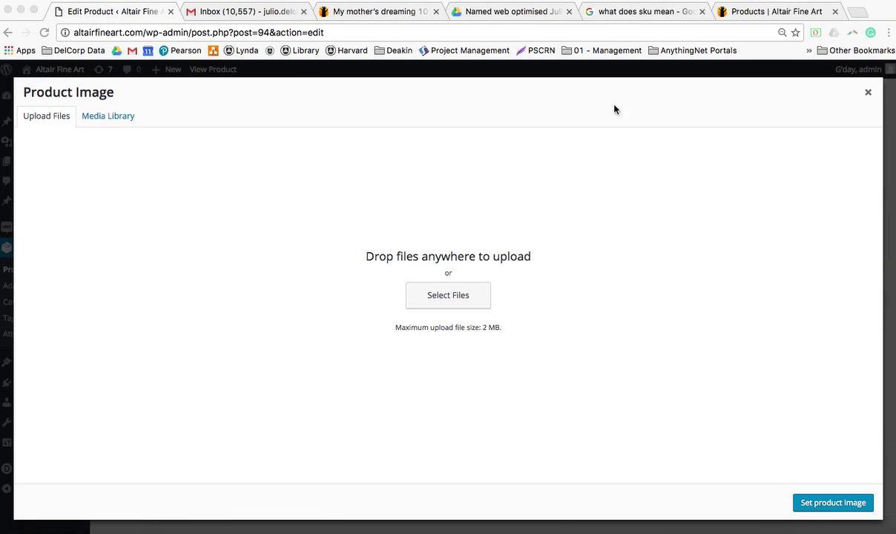
left_click(487, 13)
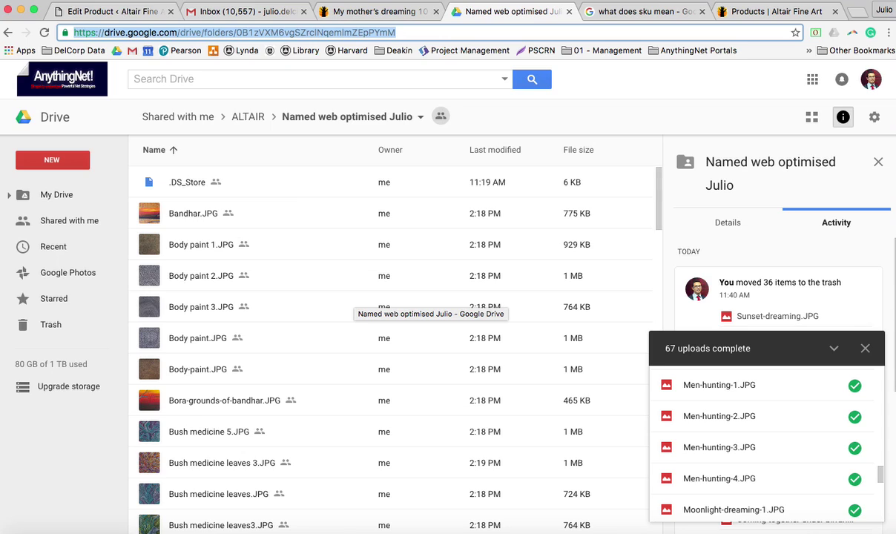
key("super+Tab")
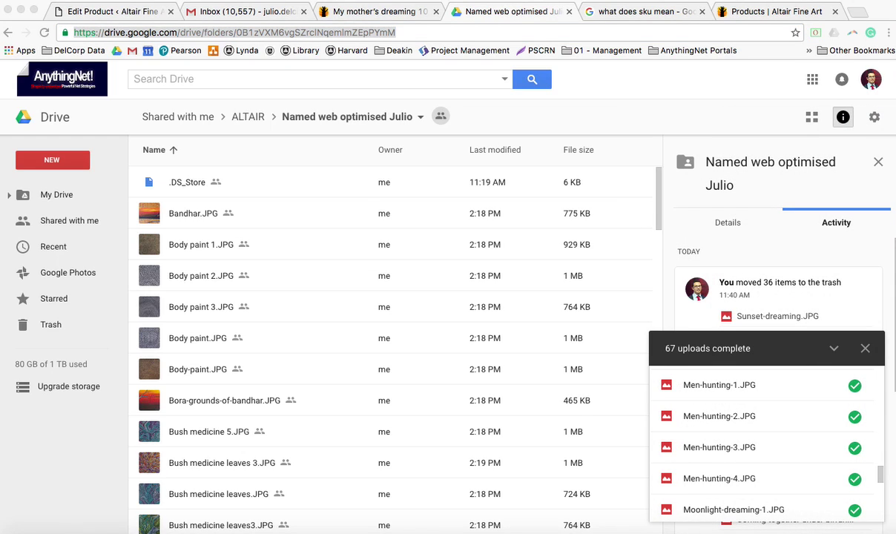
left_click(83, 12)
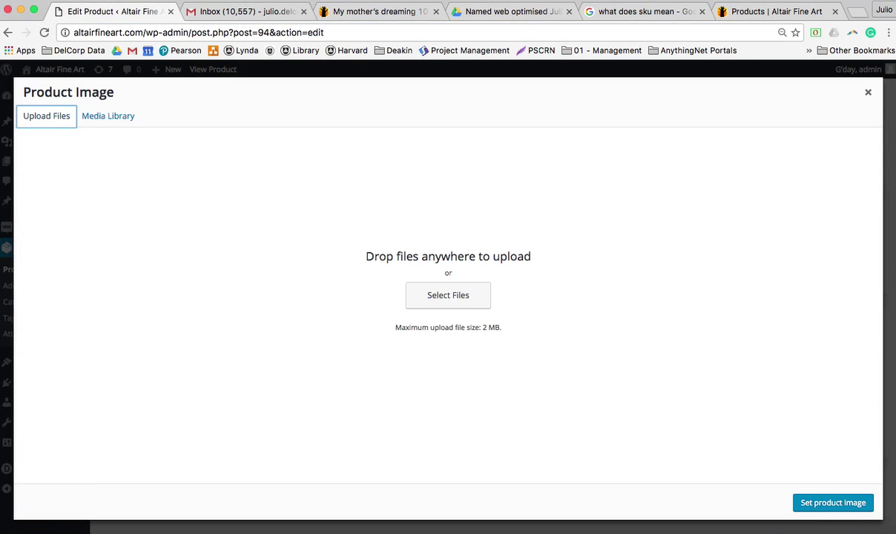
Upload Gloria-1-SOLD.JPG from the Named web optimised Julio folder in Finder to the media library, and close the dialog without setting a product image
key("super+Tab")
left_click_drag(766, 180, 526, 444)
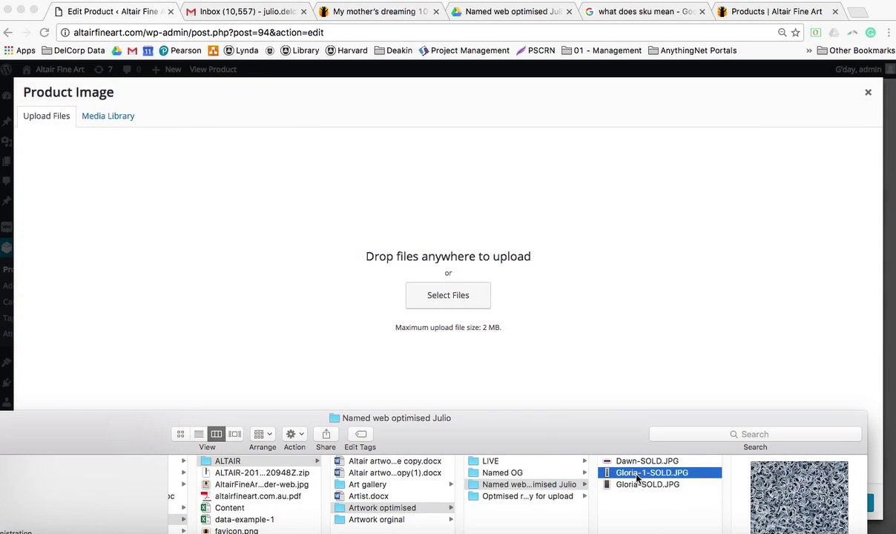
left_click_drag(623, 472, 414, 221)
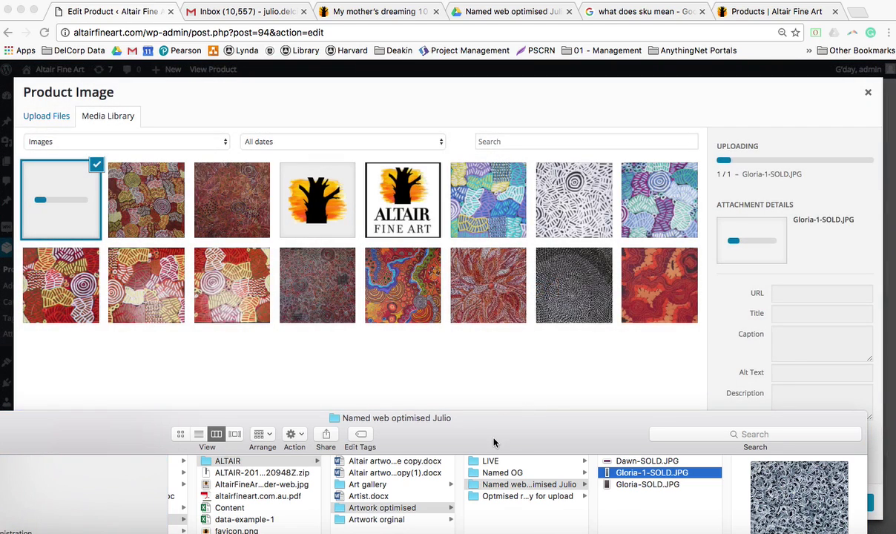
left_click(874, 371)
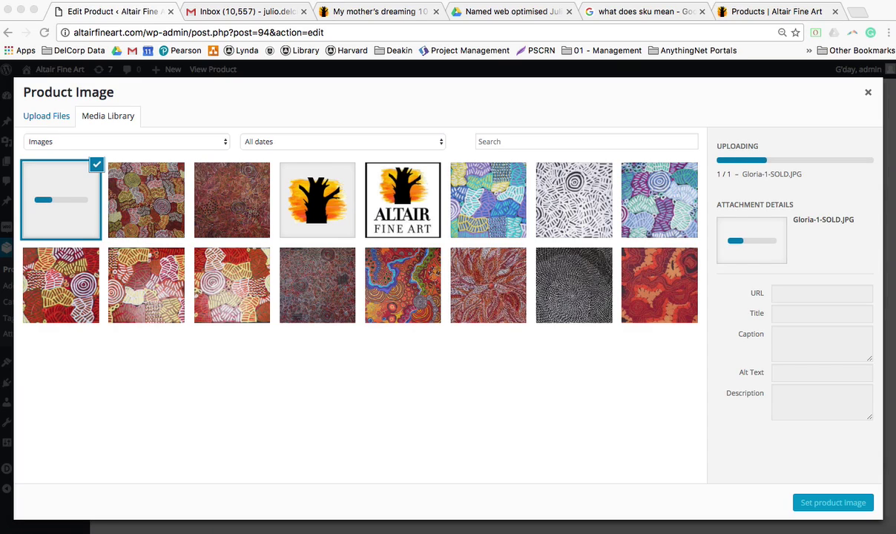
left_click(216, 365)
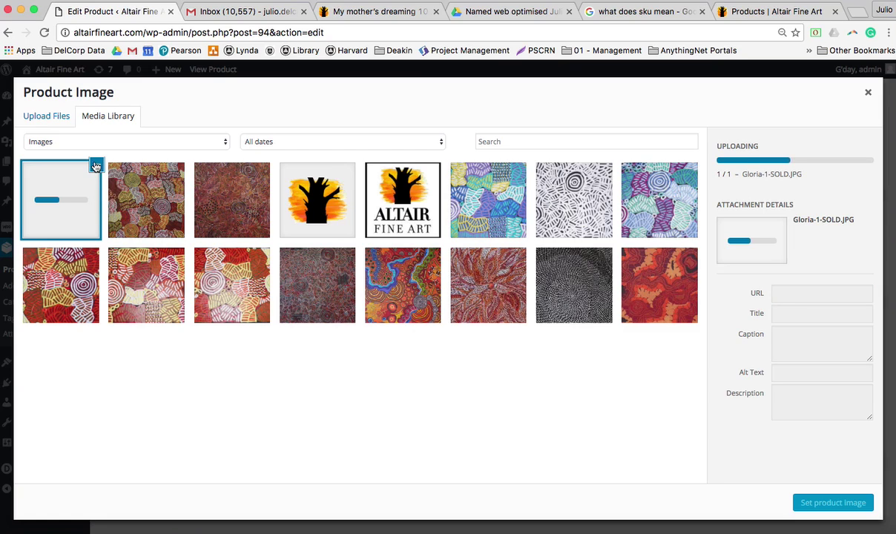
left_click(868, 92)
Look over the shared artwork folder in Google Drive and the product's short description and image areas in the editor
scroll(521, 299, "up", 10)
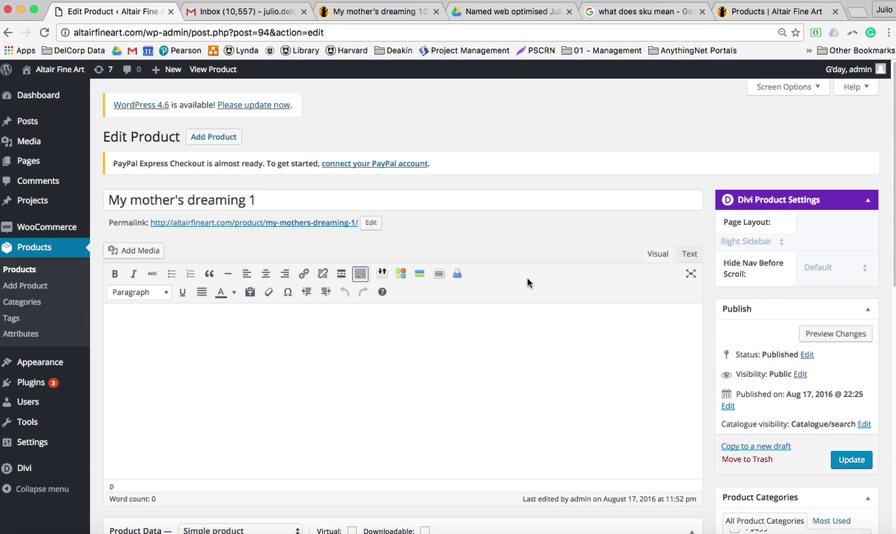
left_click(500, 15)
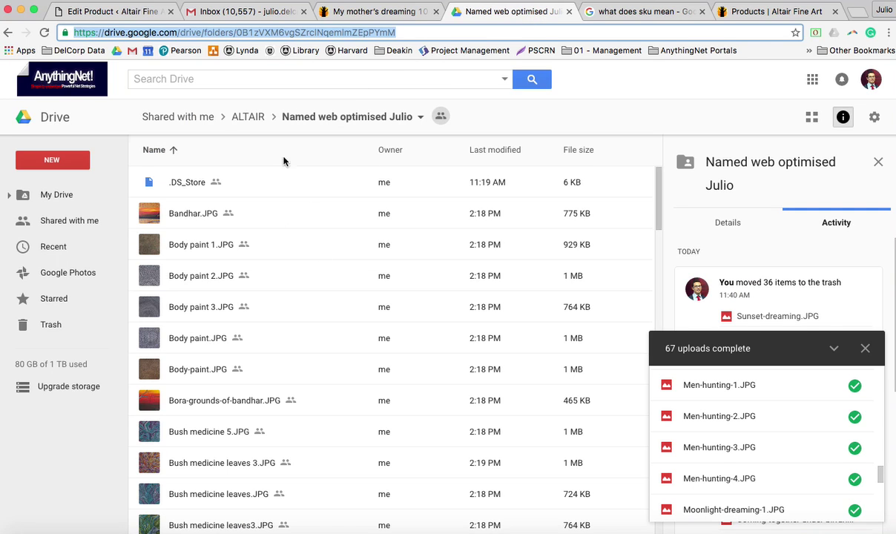
left_click(126, 16)
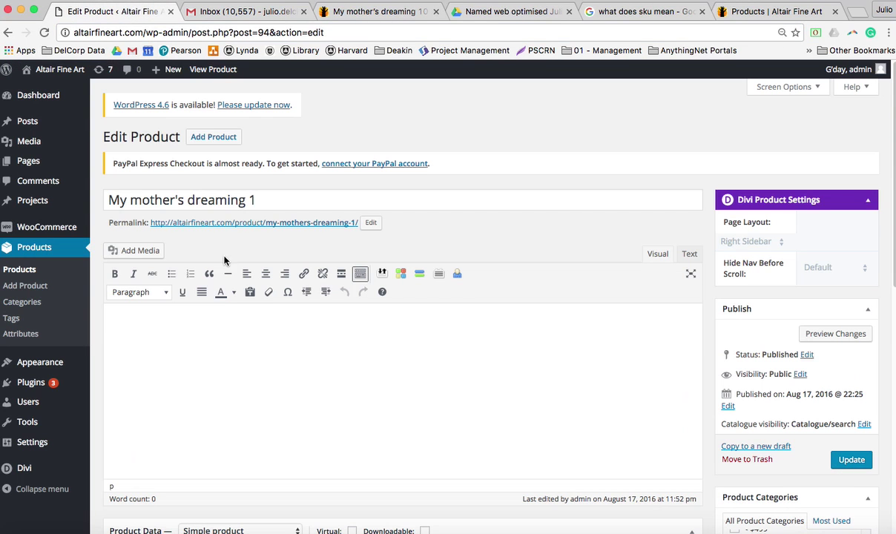
scroll(256, 296, "down", 15)
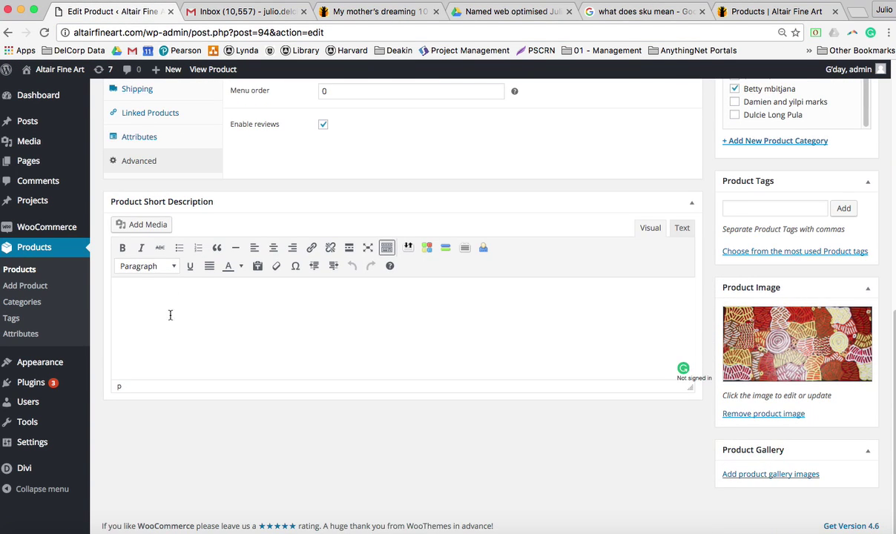
mouse_move(273, 530)
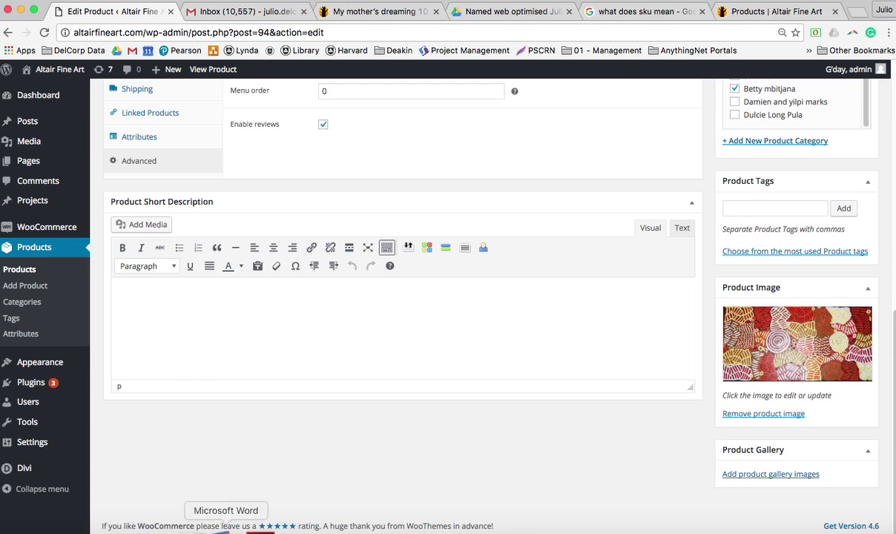
left_click(156, 528)
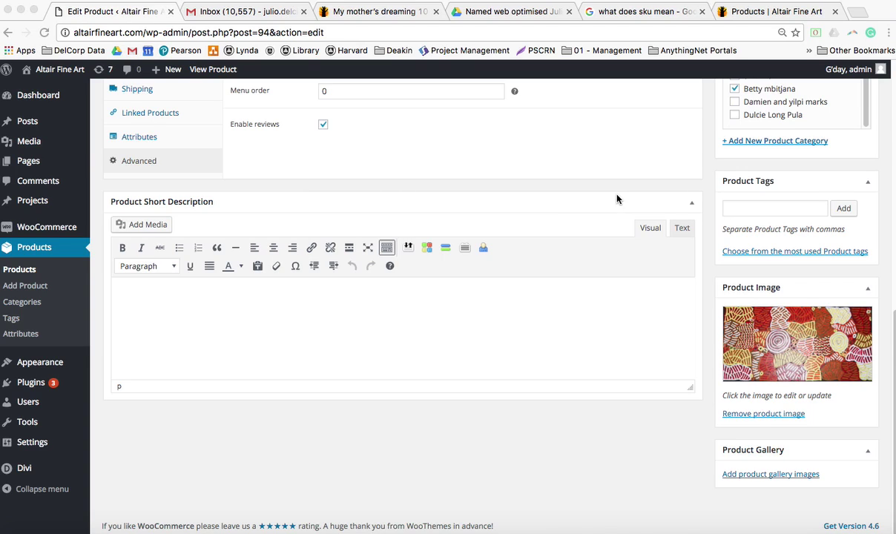
left_click(638, 198)
Add a new product category named Christmas without a parent and check its assignment in the product's category list
scroll(668, 223, "up", 3)
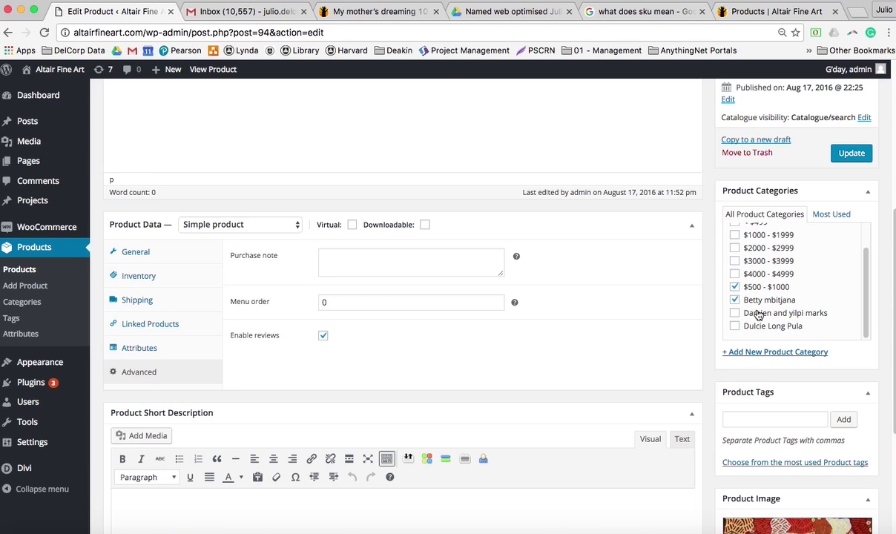
left_click(775, 352)
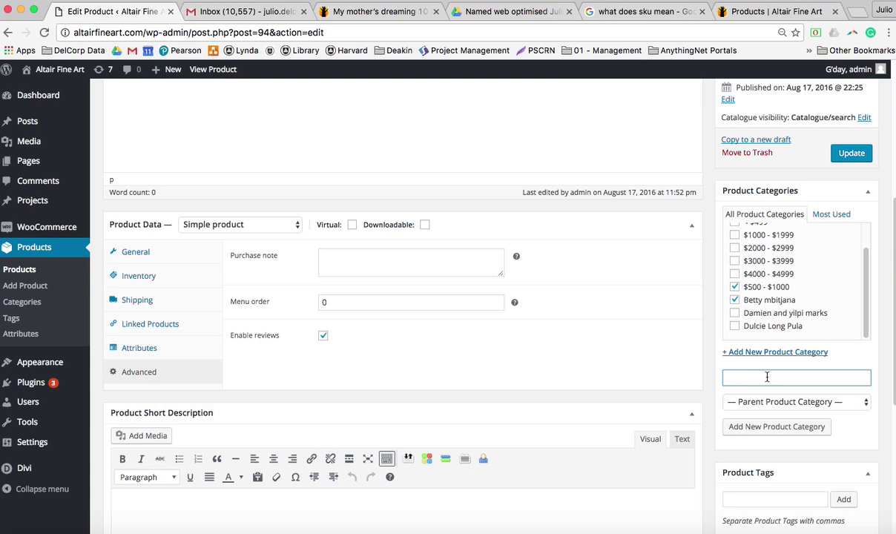
type("Christmas")
left_click(749, 351)
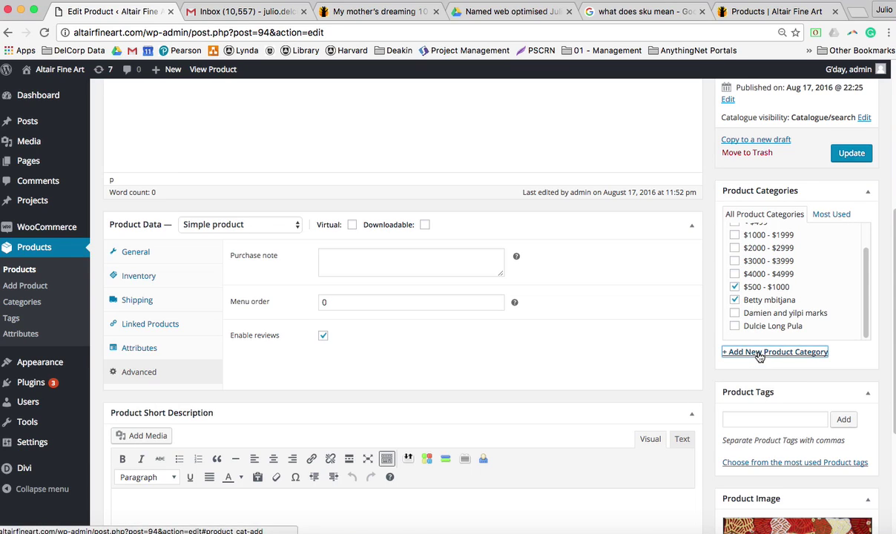
mouse_move(866, 297)
left_mouse_down()
mouse_move(865, 272)
mouse_move(864, 306)
left_mouse_up()
scroll(779, 326, "down", 2)
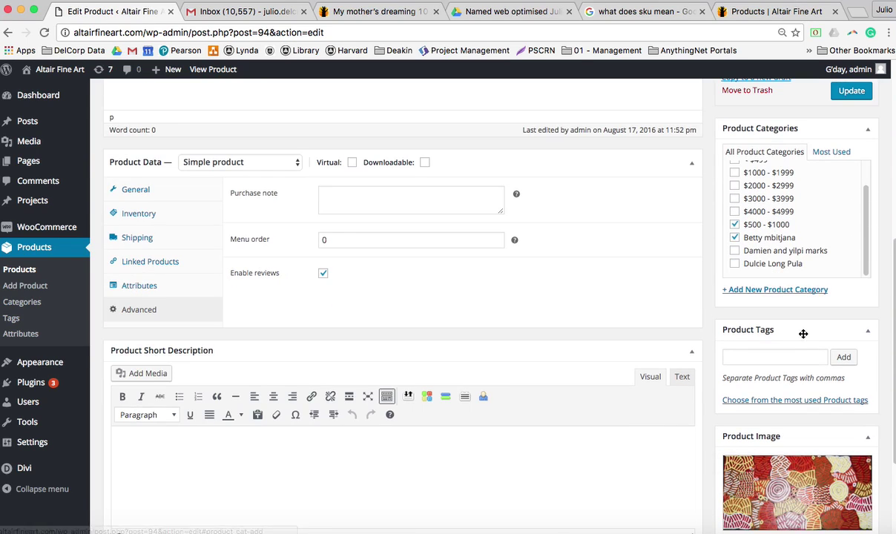
left_click(772, 291)
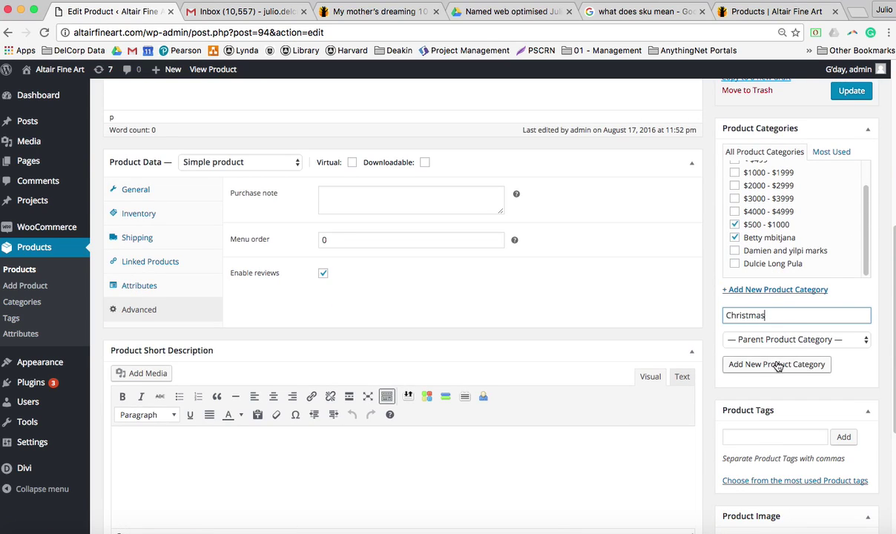
scroll(850, 287, "up", 1)
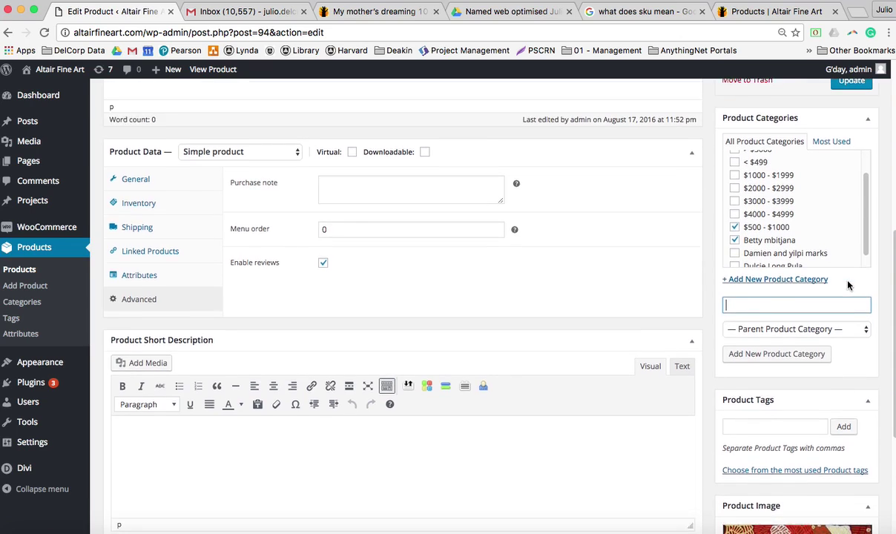
left_click_drag(866, 256, 862, 222)
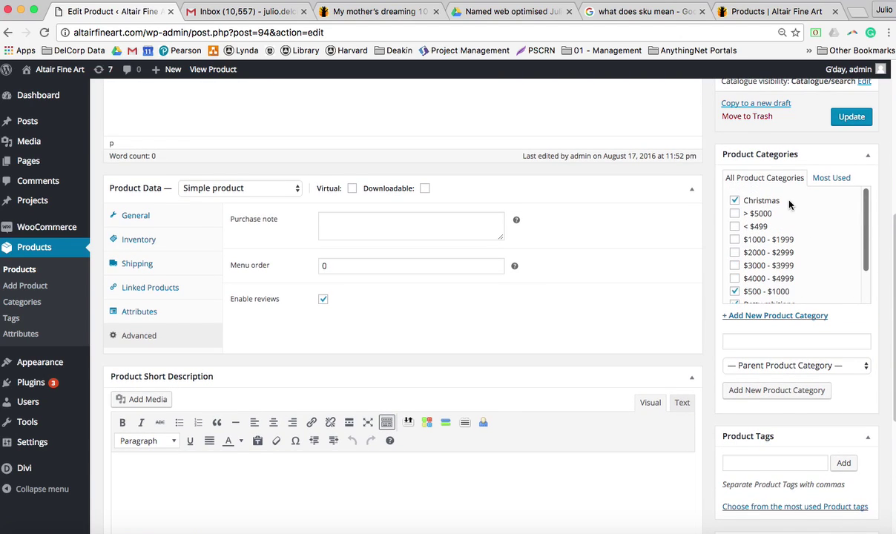